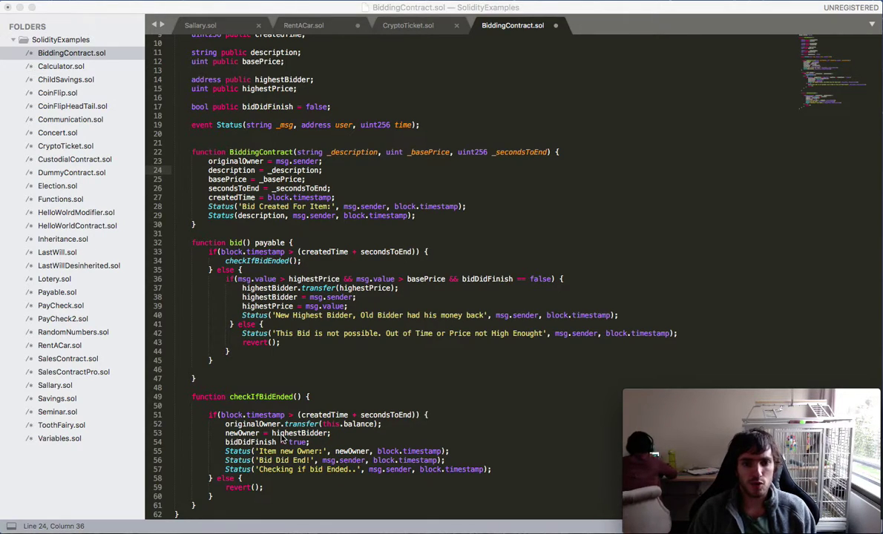
- Copy the full BiddingContract.sol source in Sublime Text and leave full screen
{"action": "key", "text": "super+a"}
{"action": "key", "text": "super+c"}
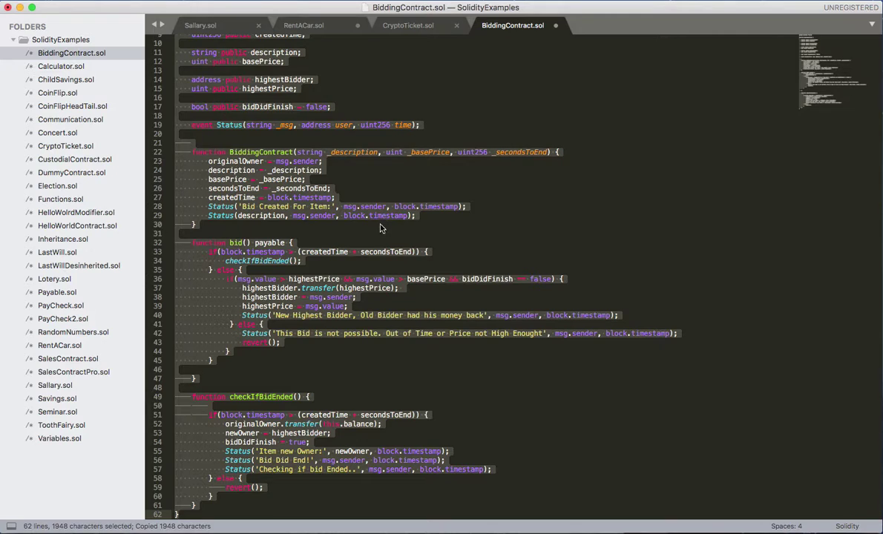
{"action": "key", "text": "ctrl+super+f"}
- Start a new contract deployment in Ethereum Wallet and paste in the bidding contract code
{"action": "left_click", "coordinate": [258, 445]}
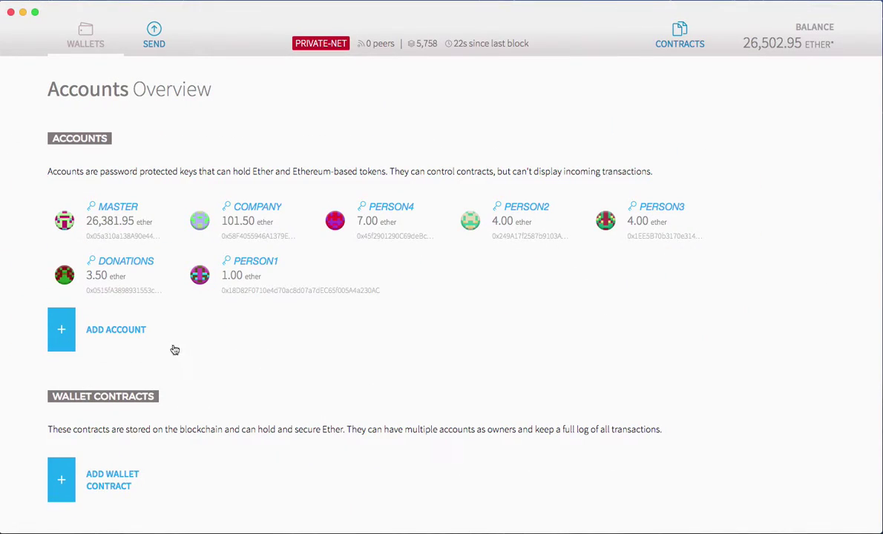
{"action": "left_click", "coordinate": [679, 34]}
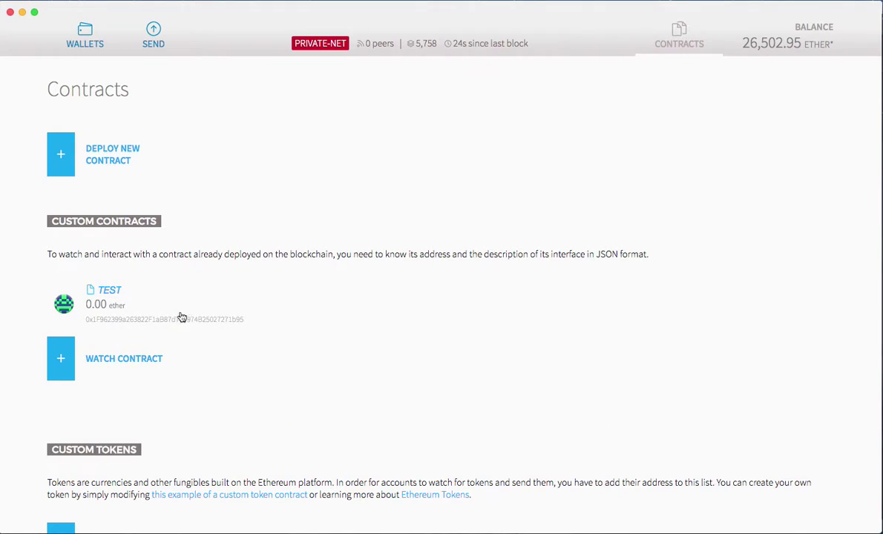
{"action": "left_click", "coordinate": [104, 155]}
{"action": "left_click", "coordinate": [114, 399]}
{"action": "key", "text": "super+a"}
{"action": "key", "text": "super+v"}
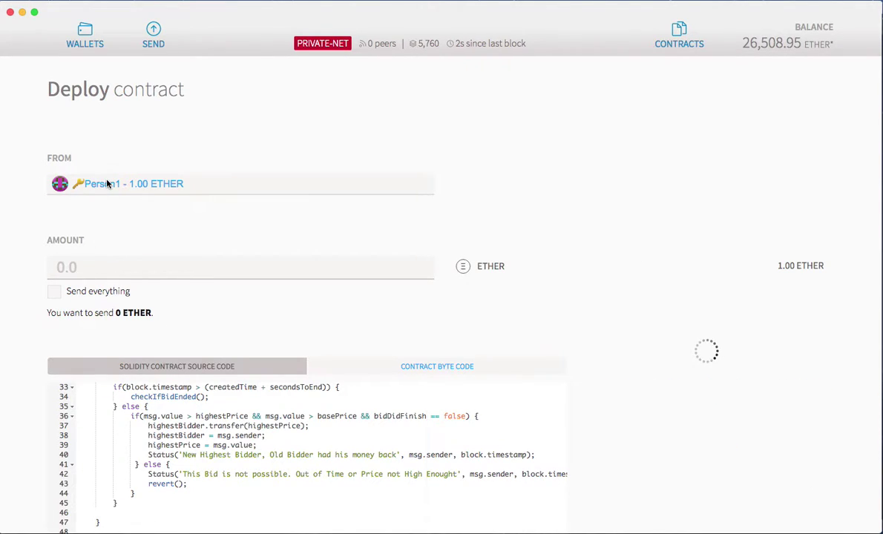
{"action": "scroll", "coordinate": [119, 291], "scroll_direction": "down", "scroll_amount": 10}
{"action": "left_click", "coordinate": [686, 105]}
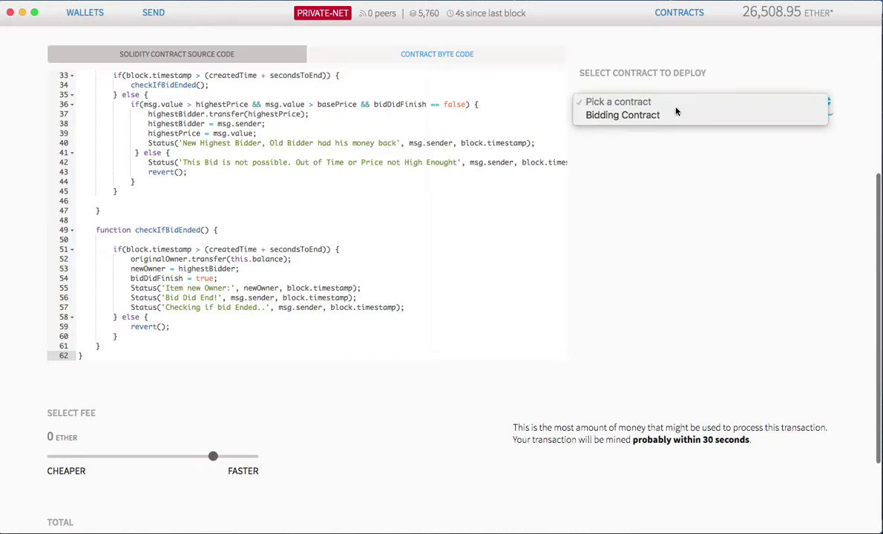
{"action": "key", "text": "Return"}
{"action": "left_click", "coordinate": [640, 196]}
{"action": "type", "text": "iPhone X"}
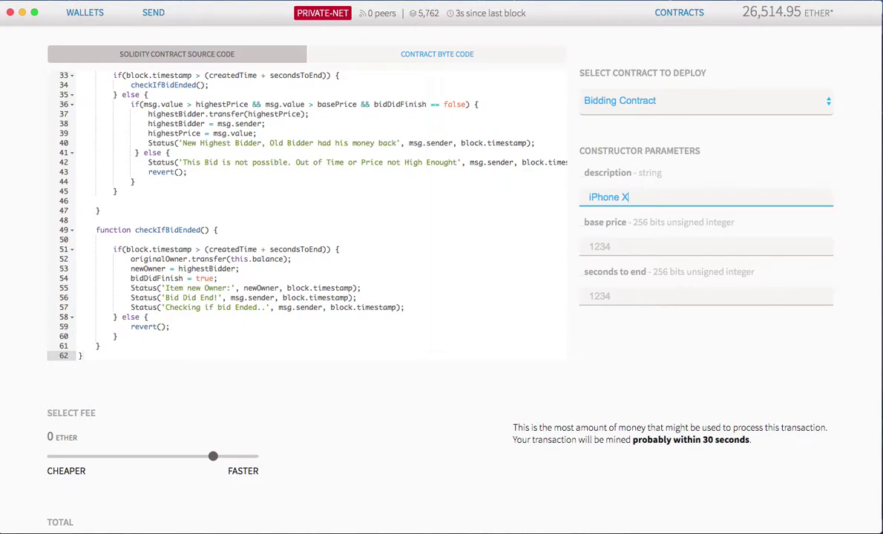
{"action": "key", "text": "Tab"}
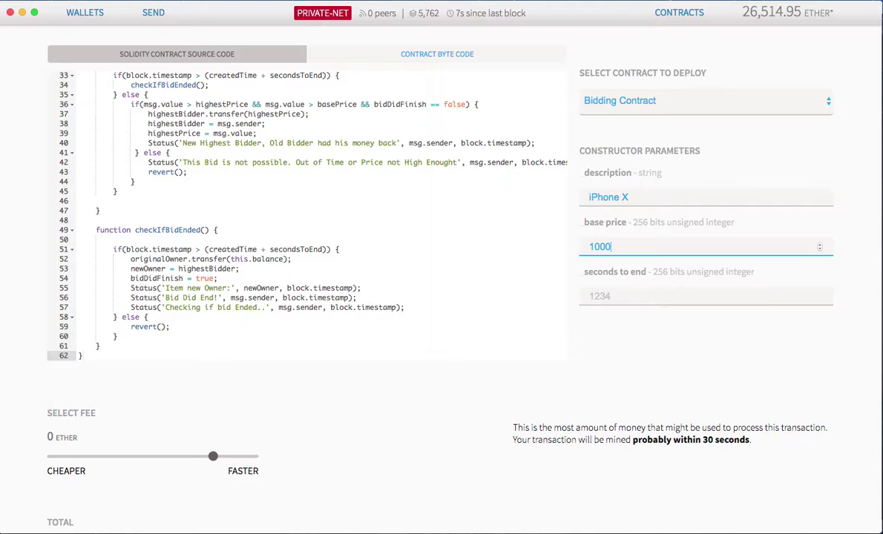
{"action": "type", "text": "10000000000000000"}
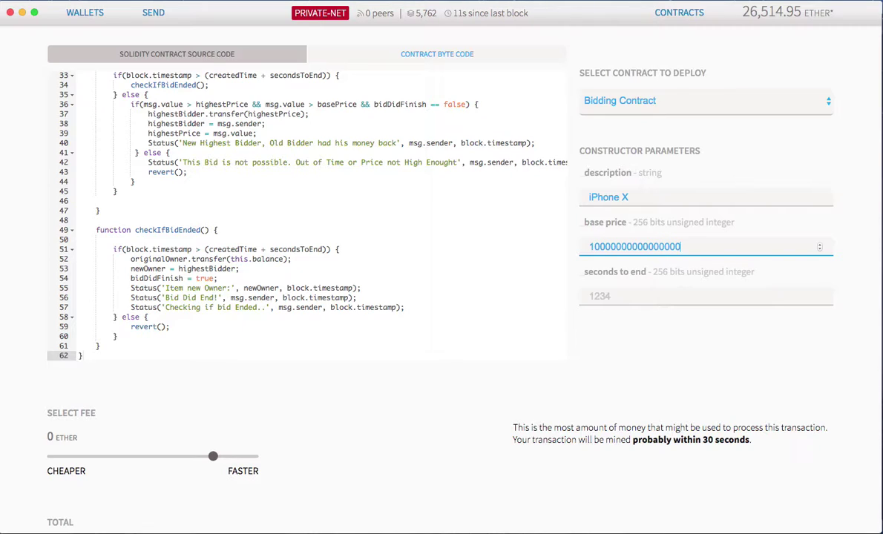
{"action": "left_click", "coordinate": [590, 296]}
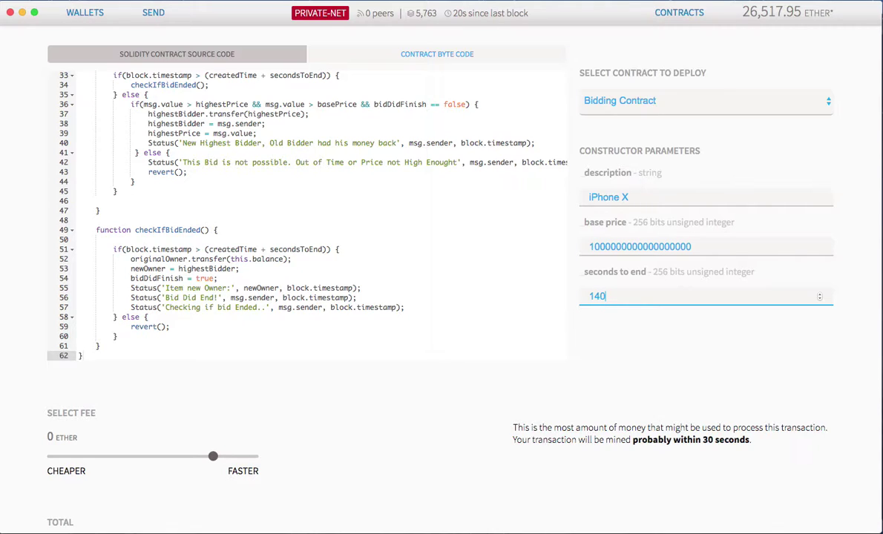
{"action": "scroll", "coordinate": [634, 198], "scroll_direction": "down", "scroll_amount": 5}
- Deploy the Bidding Contract with the account password and find it under custom contracts
{"action": "left_click", "coordinate": [93, 500]}
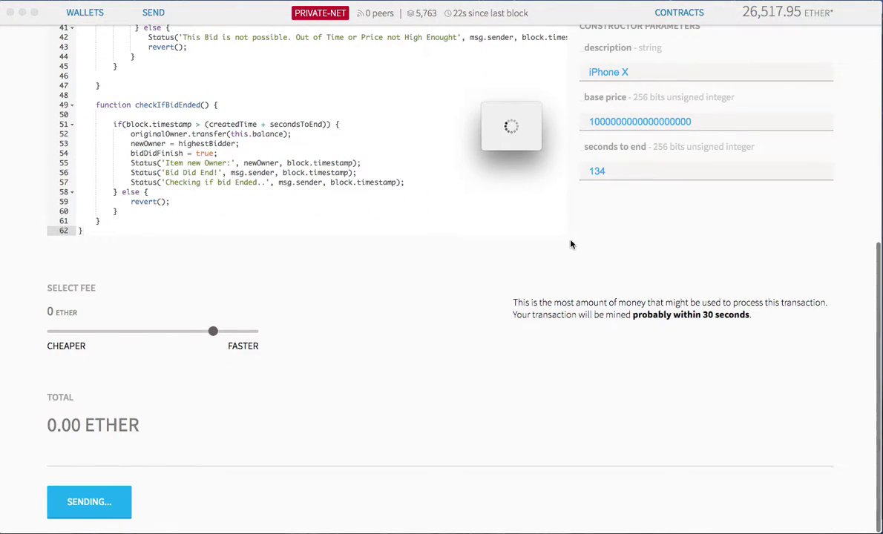
{"action": "type", "text": "••"}
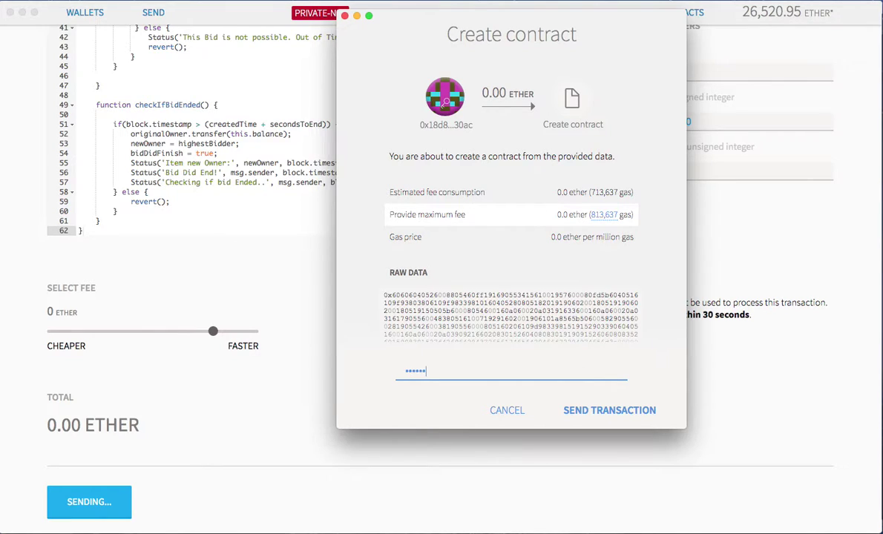
{"action": "type", "text": "••••"}
{"action": "key", "text": "Return"}
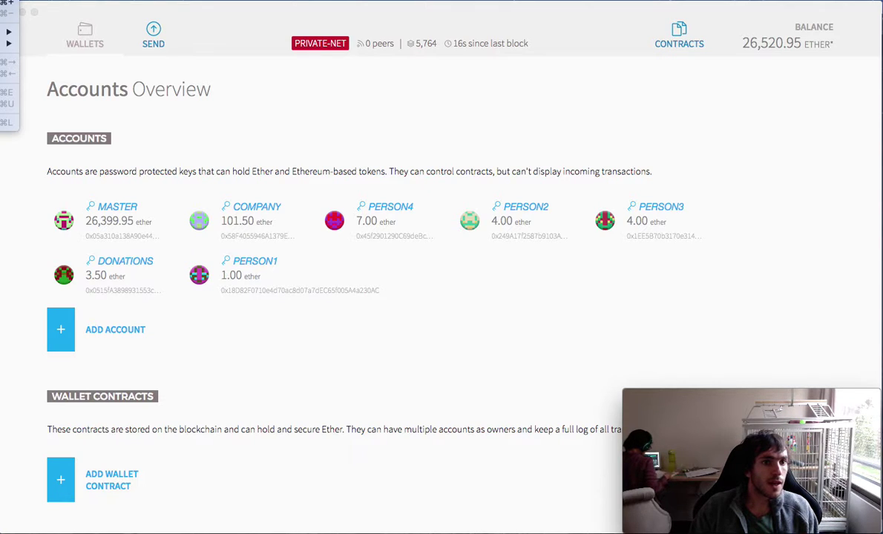
{"action": "left_click", "coordinate": [314, 328]}
{"action": "scroll", "coordinate": [532, 341], "scroll_direction": "down", "scroll_amount": 5}
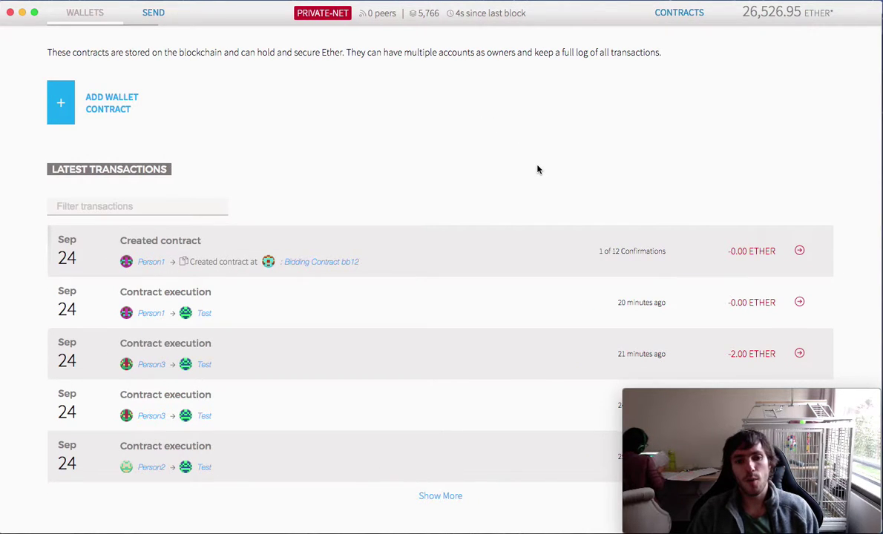
{"action": "left_click", "coordinate": [679, 12]}
{"action": "scroll", "coordinate": [270, 306], "scroll_direction": "down", "scroll_amount": 1}
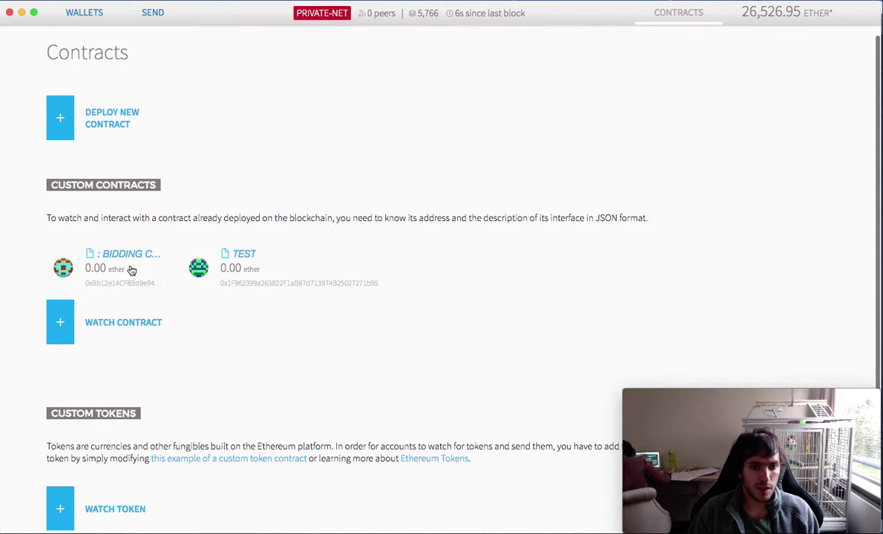
- Open the Bidding Contract BB12 page and enable Watch contract events to see its Status events
{"action": "left_click", "coordinate": [104, 270]}
{"action": "scroll", "coordinate": [247, 178], "scroll_direction": "down", "scroll_amount": 5}
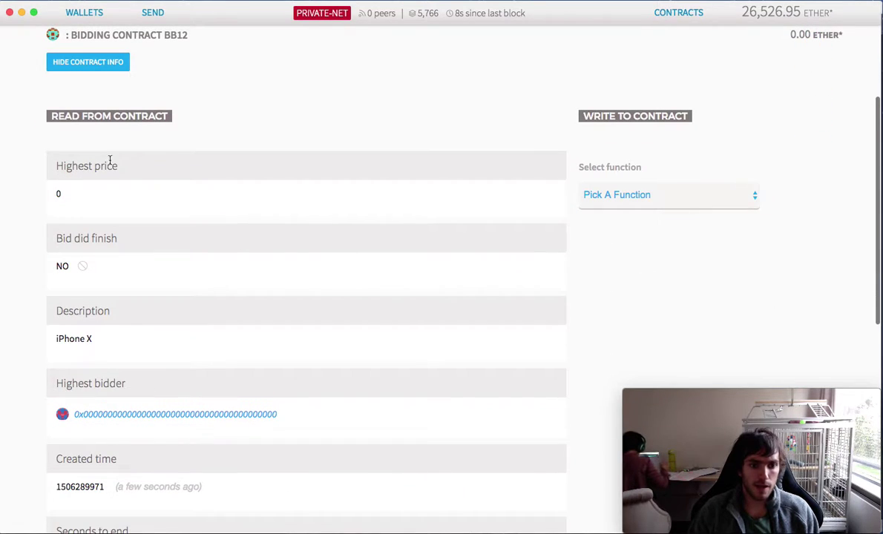
{"action": "scroll", "coordinate": [114, 185], "scroll_direction": "down", "scroll_amount": 3}
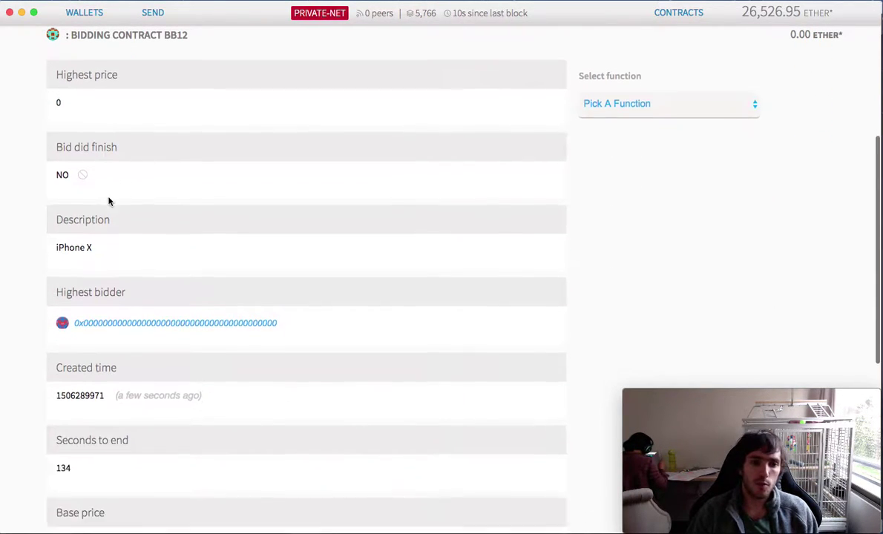
{"action": "scroll", "coordinate": [114, 187], "scroll_direction": "down", "scroll_amount": 1}
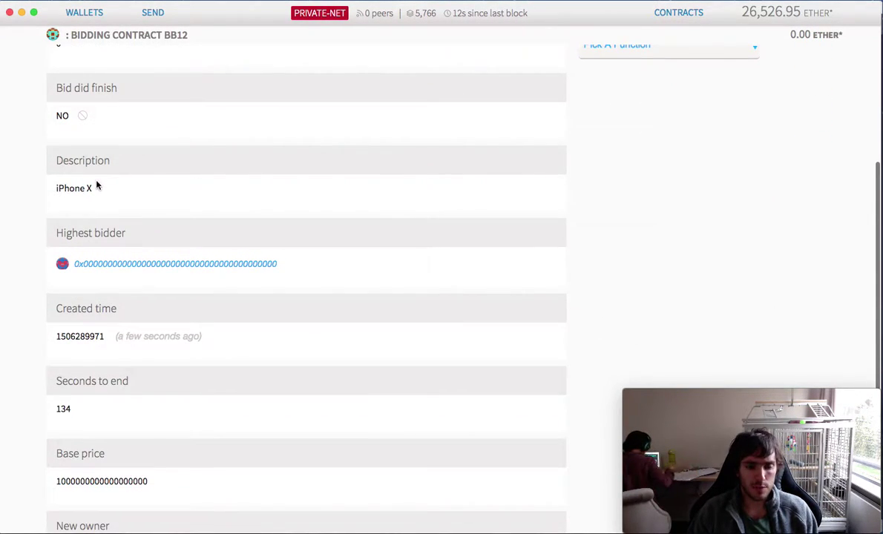
{"action": "scroll", "coordinate": [95, 184], "scroll_direction": "down", "scroll_amount": 2}
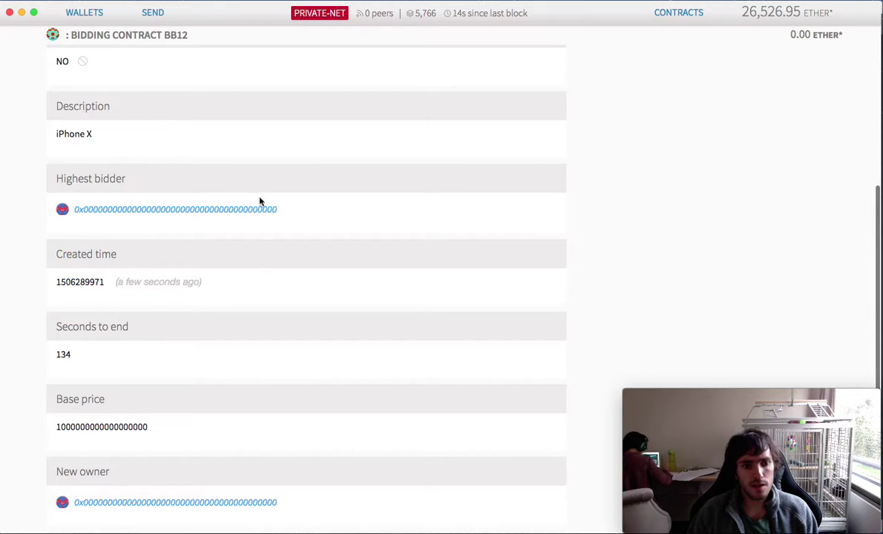
{"action": "scroll", "coordinate": [223, 228], "scroll_direction": "down", "scroll_amount": 1}
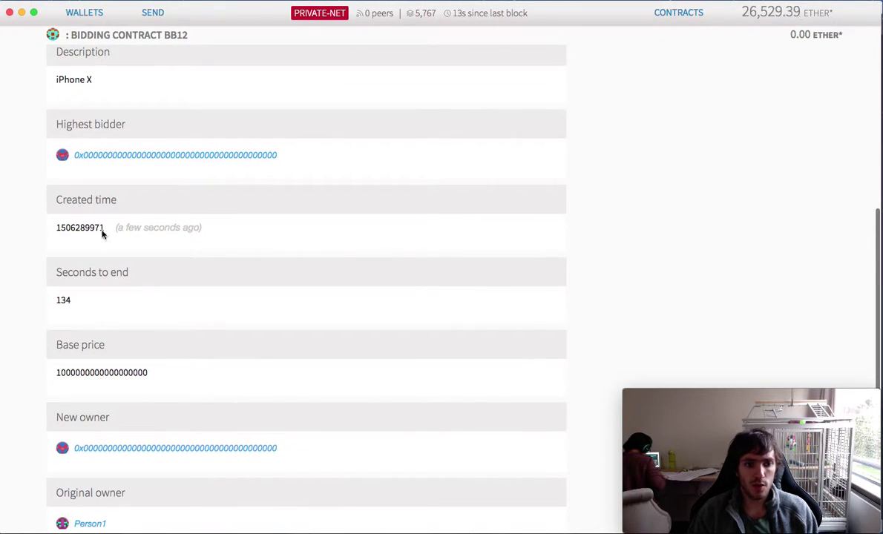
{"action": "scroll", "coordinate": [133, 237], "scroll_direction": "down", "scroll_amount": 2}
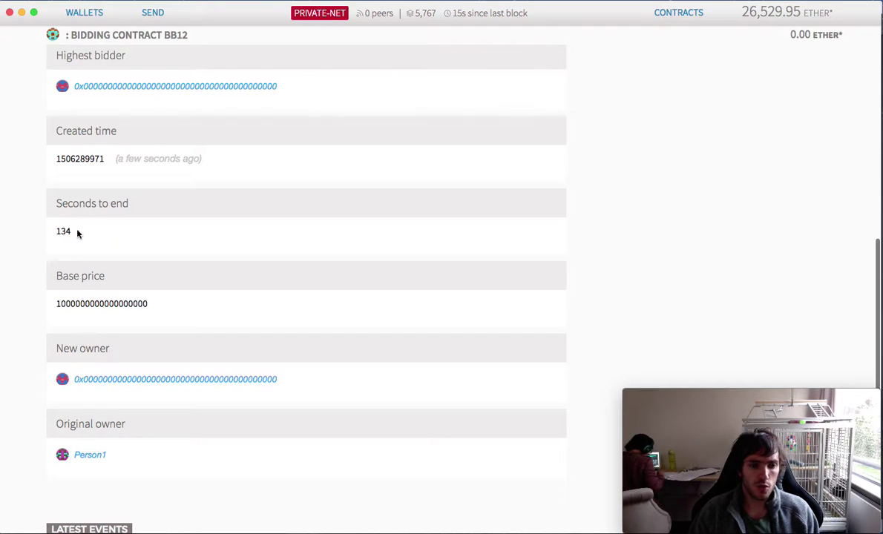
{"action": "scroll", "coordinate": [69, 251], "scroll_direction": "down", "scroll_amount": 2}
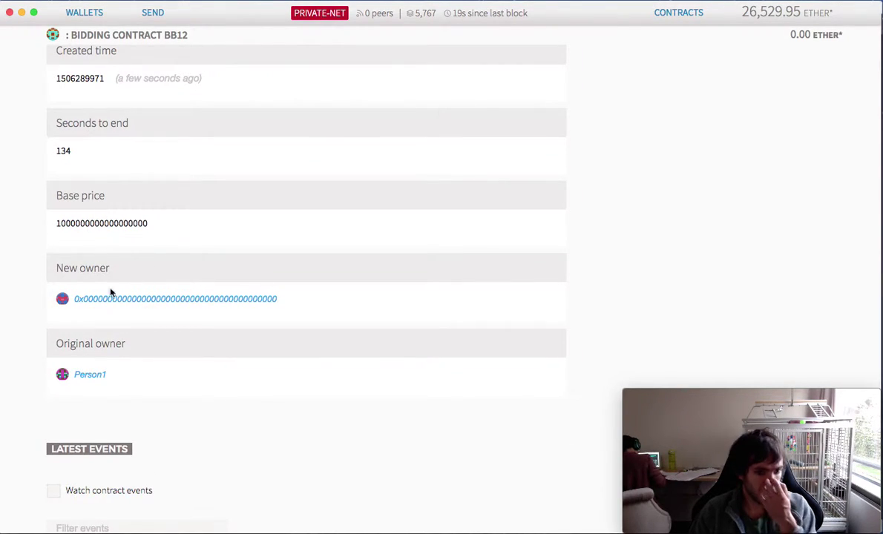
{"action": "scroll", "coordinate": [71, 310], "scroll_direction": "down", "scroll_amount": 1}
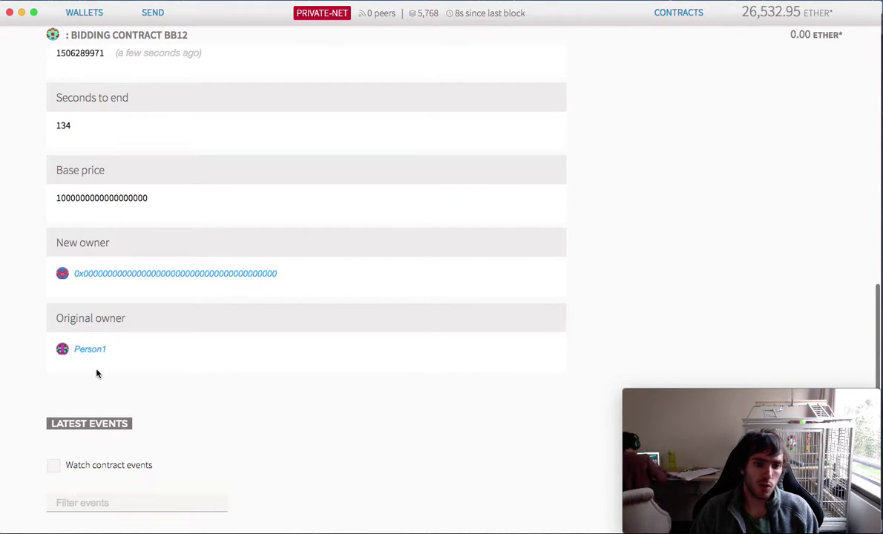
{"action": "scroll", "coordinate": [84, 355], "scroll_direction": "down", "scroll_amount": 2}
{"action": "left_click", "coordinate": [55, 420]}
{"action": "scroll", "coordinate": [203, 443], "scroll_direction": "down", "scroll_amount": 4}
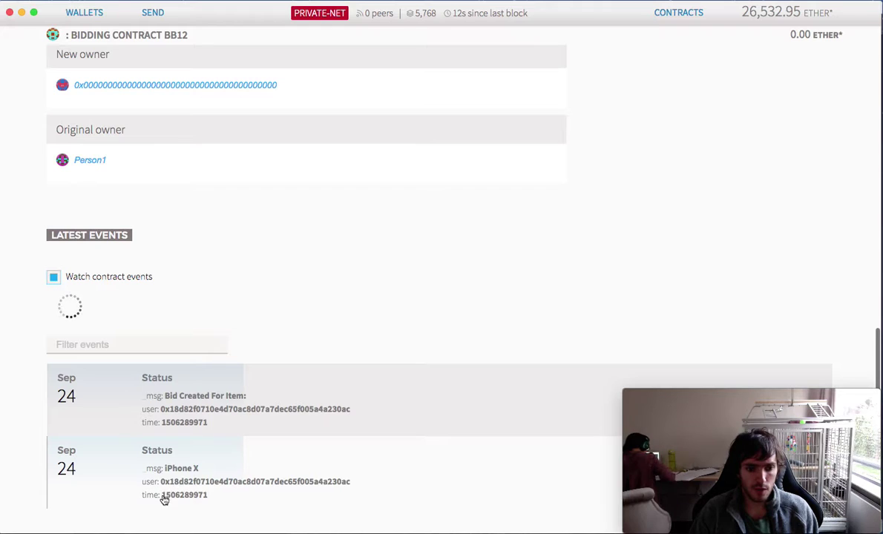
{"action": "scroll", "coordinate": [289, 436], "scroll_direction": "up", "scroll_amount": 15}
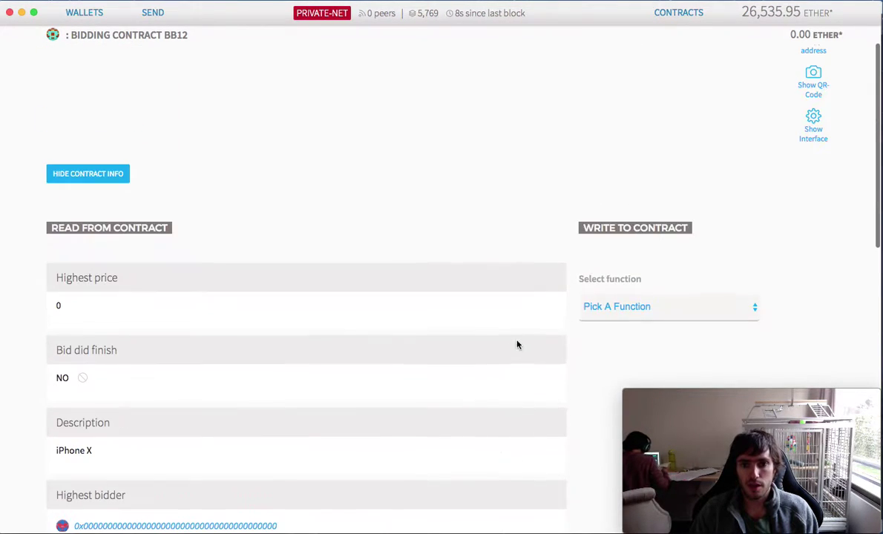
- Call Bid from Person2 with 1.20 ether and confirm with the account password
{"action": "left_click", "coordinate": [610, 305]}
{"action": "left_click", "coordinate": [622, 322]}
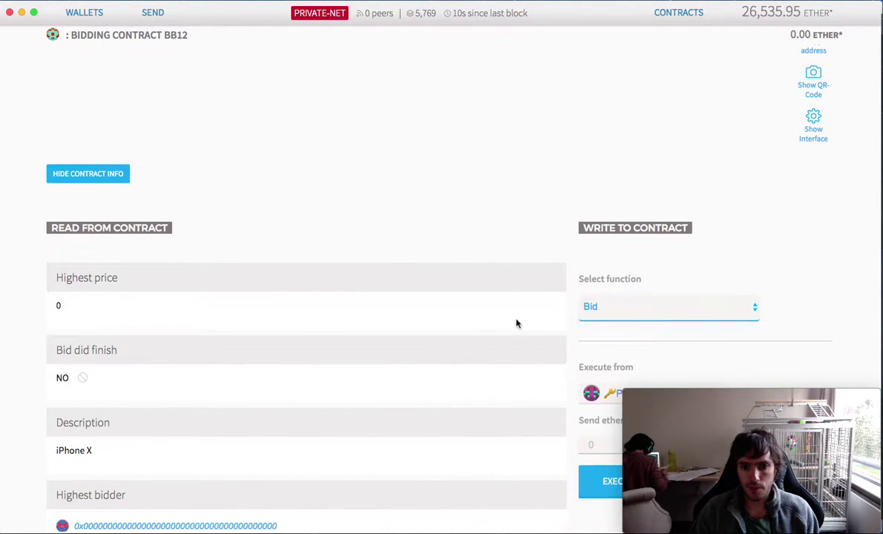
{"action": "scroll", "coordinate": [517, 323], "scroll_direction": "down", "scroll_amount": 5}
{"action": "left_click", "coordinate": [623, 191]}
{"action": "left_click", "coordinate": [653, 245]}
{"action": "left_click", "coordinate": [618, 243]}
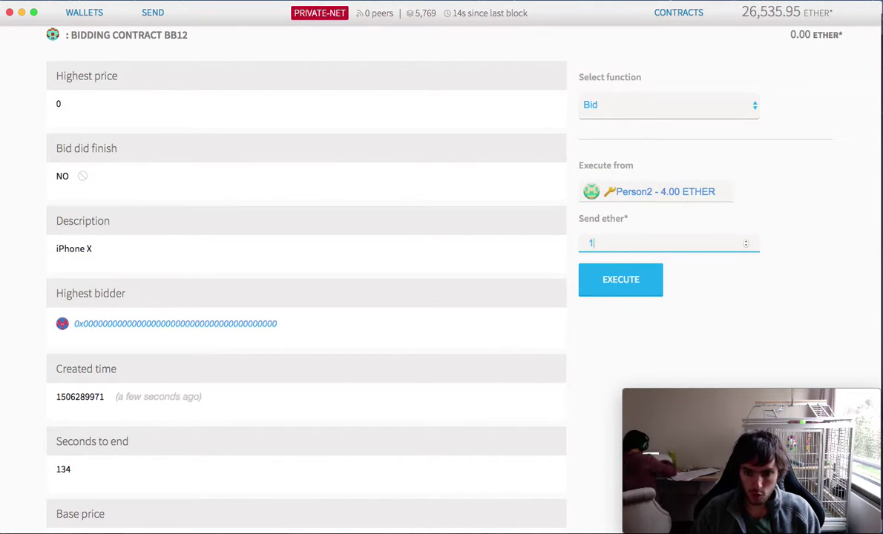
{"action": "left_click", "coordinate": [612, 282]}
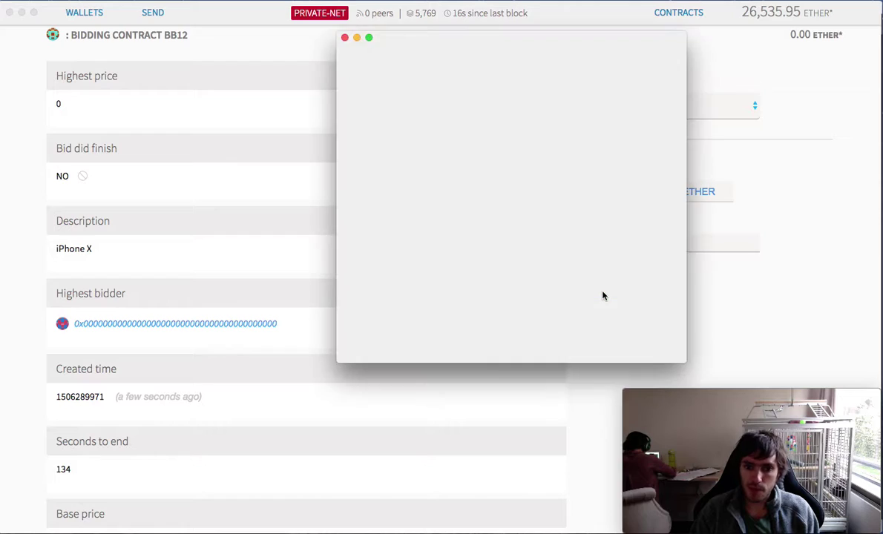
{"action": "type", "text": "••"}
{"action": "key", "text": "Return"}
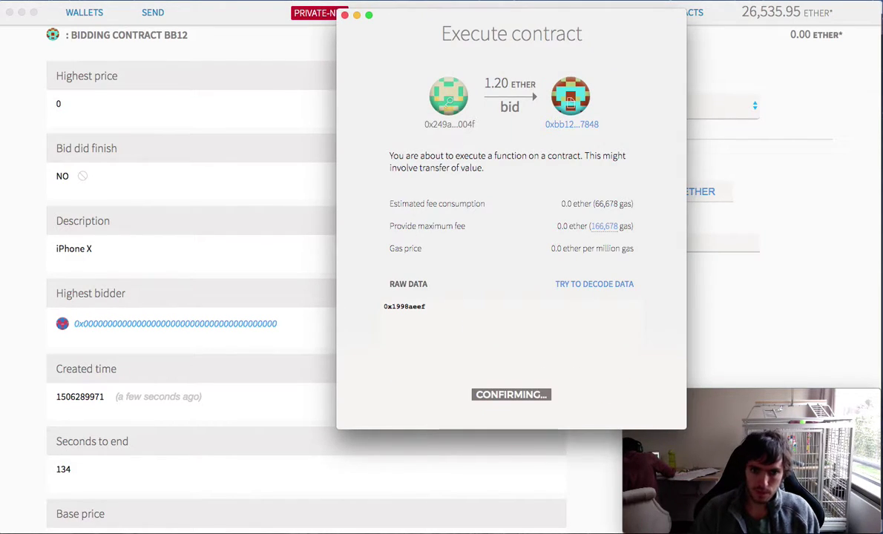
- Keep Person2 selected and check the bid in the overview's Latest Transactions
{"action": "left_click", "coordinate": [627, 191]}
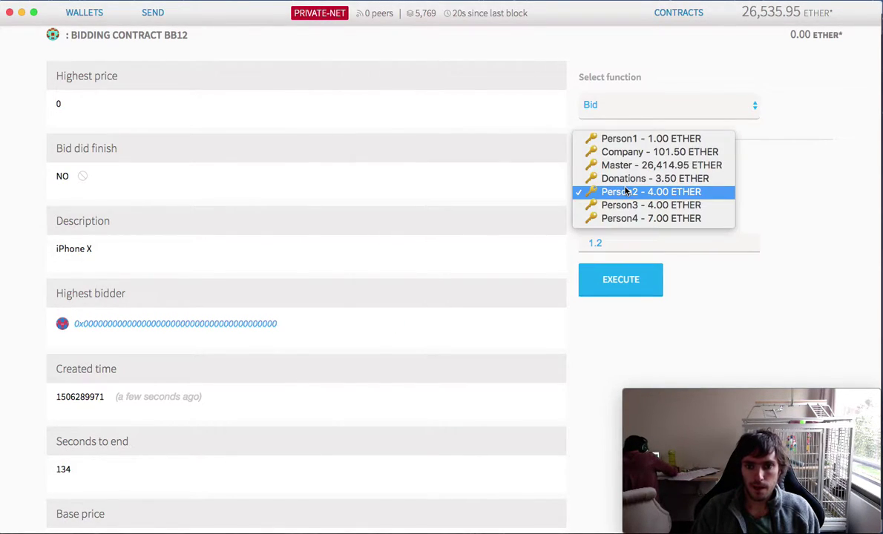
{"action": "left_click", "coordinate": [693, 205]}
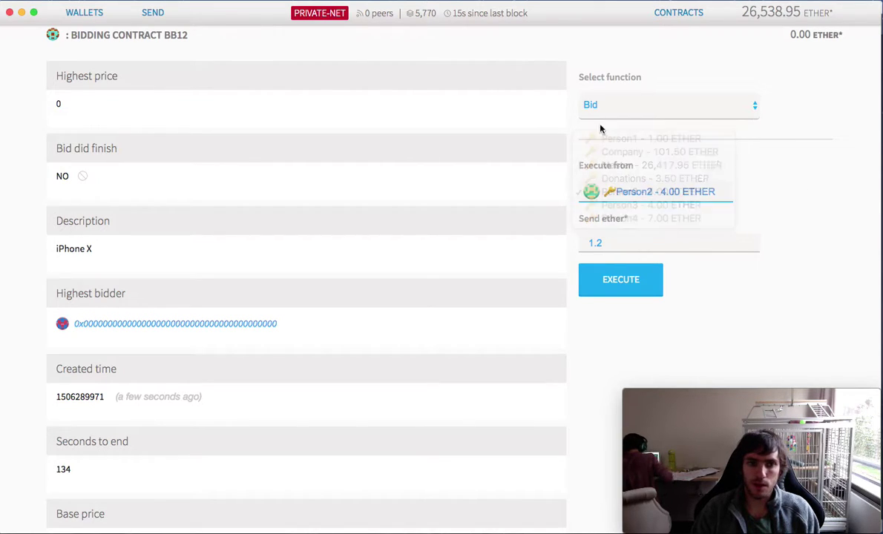
{"action": "left_click", "coordinate": [84, 12]}
{"action": "scroll", "coordinate": [220, 259], "scroll_direction": "down", "scroll_amount": 5}
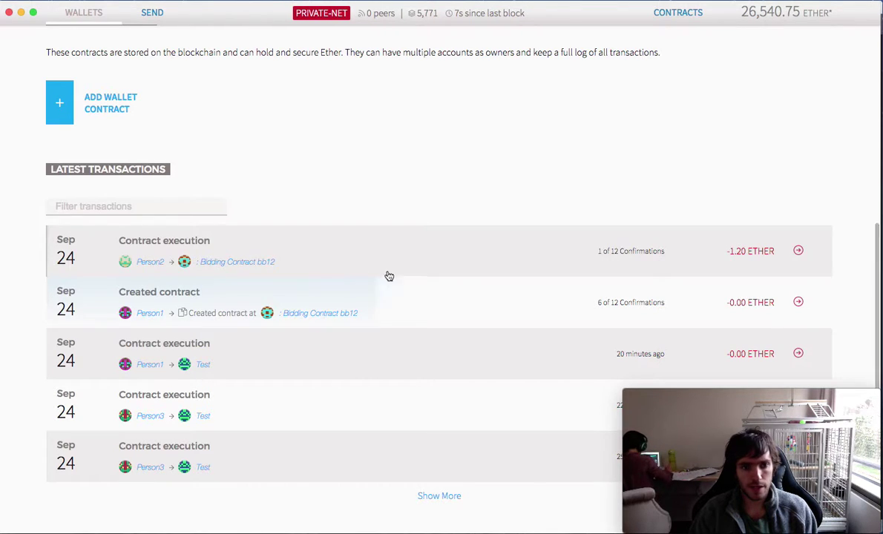
{"action": "left_click", "coordinate": [675, 11]}
{"action": "left_click", "coordinate": [61, 305]}
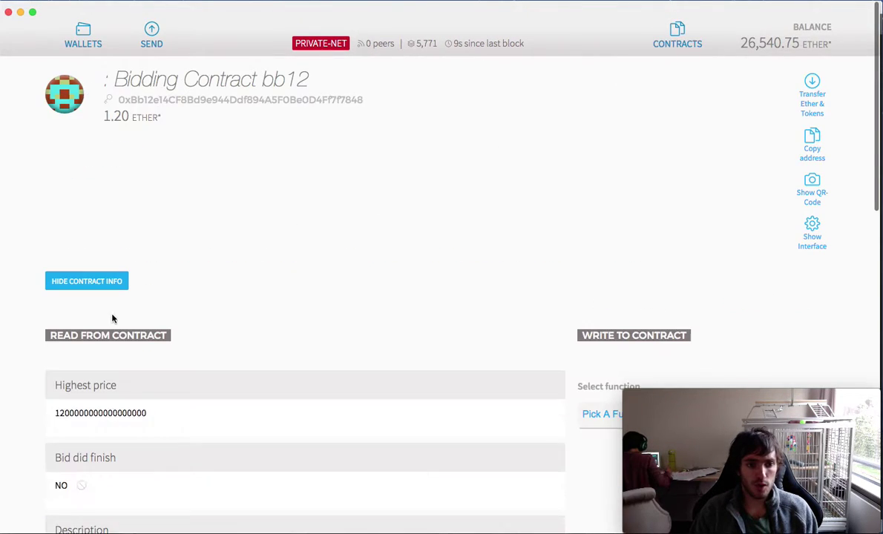
{"action": "scroll", "coordinate": [187, 205], "scroll_direction": "down", "scroll_amount": 6}
{"action": "scroll", "coordinate": [193, 213], "scroll_direction": "up", "scroll_amount": 2}
{"action": "scroll", "coordinate": [148, 230], "scroll_direction": "up", "scroll_amount": 4}
{"action": "scroll", "coordinate": [104, 274], "scroll_direction": "down", "scroll_amount": 2}
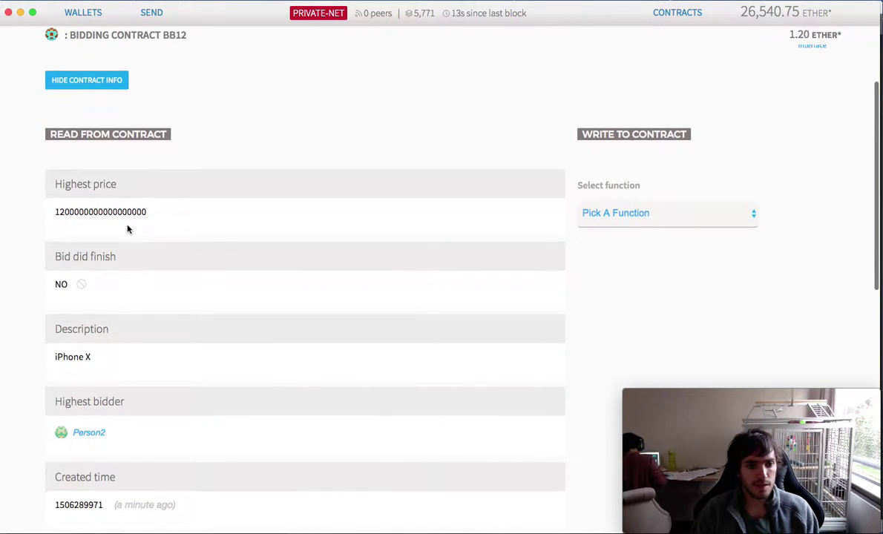
{"action": "scroll", "coordinate": [128, 229], "scroll_direction": "down", "scroll_amount": 4}
{"action": "scroll", "coordinate": [111, 219], "scroll_direction": "down", "scroll_amount": 3}
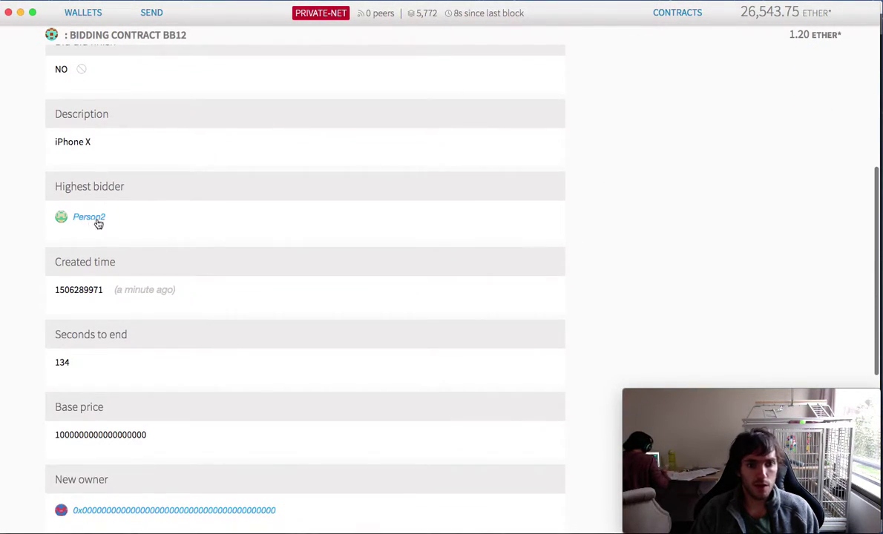
{"action": "scroll", "coordinate": [102, 216], "scroll_direction": "down", "scroll_amount": 4}
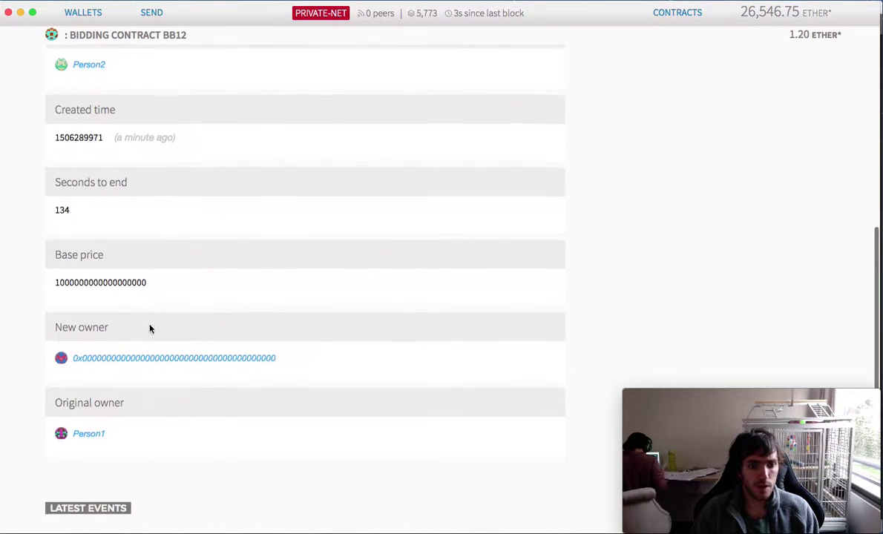
{"action": "scroll", "coordinate": [150, 329], "scroll_direction": "down", "scroll_amount": 2}
{"action": "scroll", "coordinate": [146, 329], "scroll_direction": "down", "scroll_amount": 5}
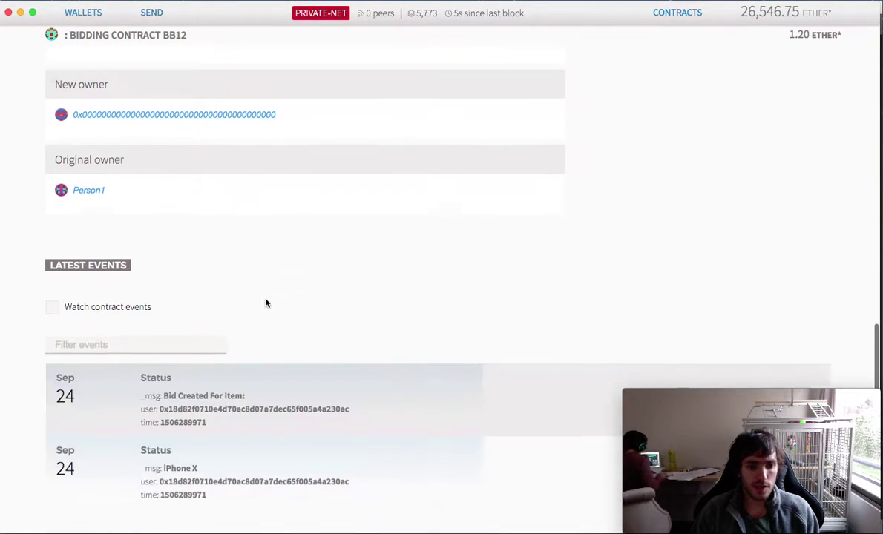
- Watch the contract's events, then select the Bid function and open the Execute from list
{"action": "left_click", "coordinate": [52, 306]}
{"action": "scroll", "coordinate": [60, 319], "scroll_direction": "down", "scroll_amount": 3}
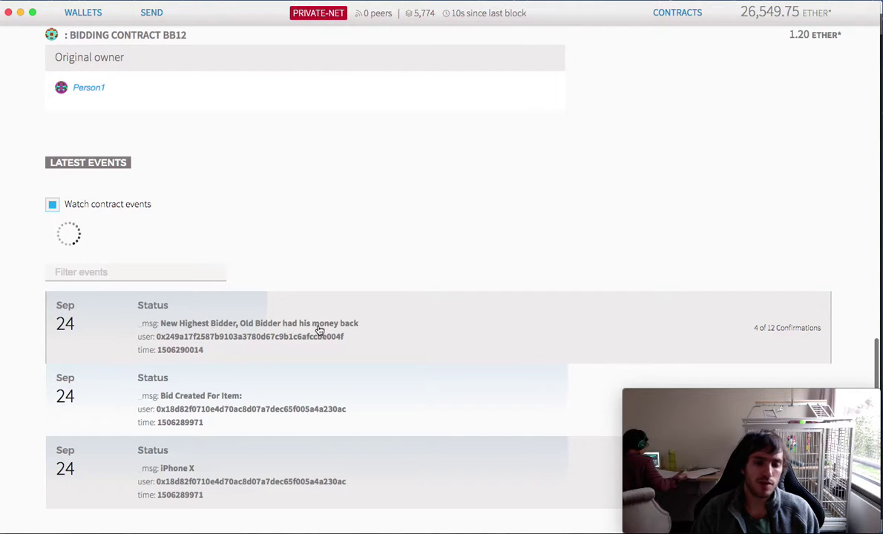
{"action": "scroll", "coordinate": [345, 329], "scroll_direction": "up", "scroll_amount": 7}
{"action": "scroll", "coordinate": [560, 283], "scroll_direction": "up", "scroll_amount": 3}
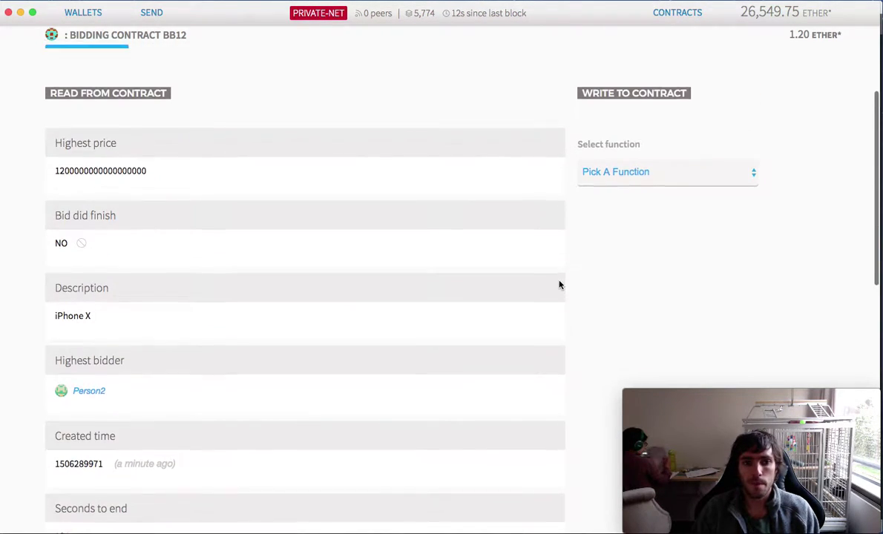
{"action": "scroll", "coordinate": [619, 282], "scroll_direction": "down", "scroll_amount": 2}
{"action": "left_click", "coordinate": [615, 90]}
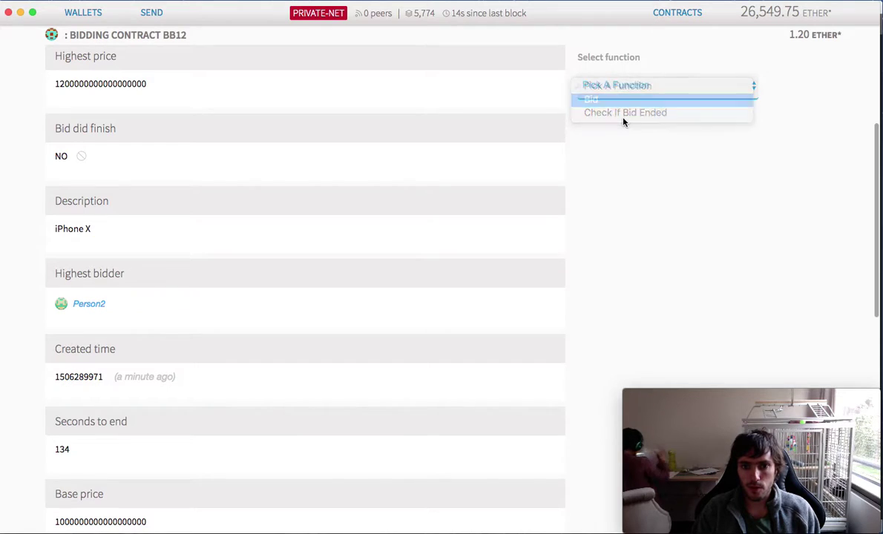
{"action": "left_click", "coordinate": [615, 100]}
{"action": "left_click", "coordinate": [624, 171]}
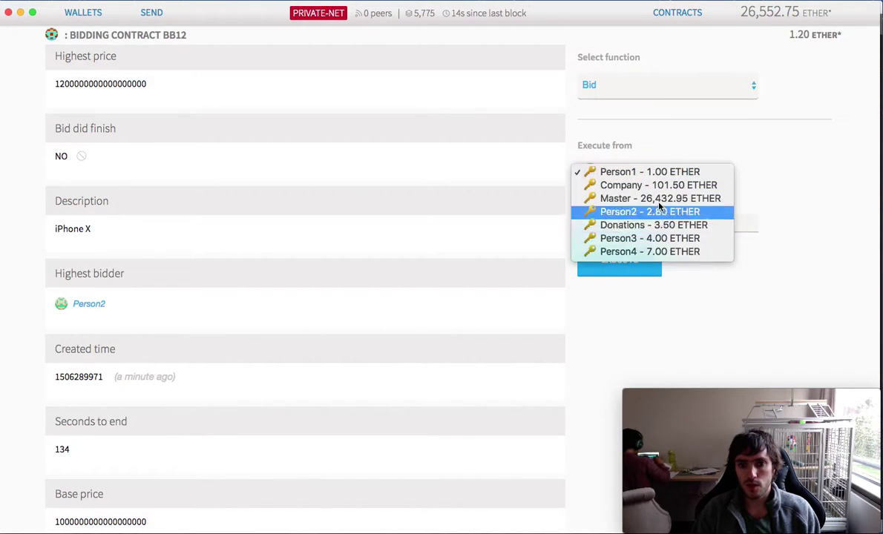
- Send a 2-ether bid from Person3 to Bidding Contract bb12, confirmed with the account password
{"action": "left_click", "coordinate": [626, 238]}
{"action": "left_click", "coordinate": [612, 227]}
{"action": "left_click", "coordinate": [634, 258]}
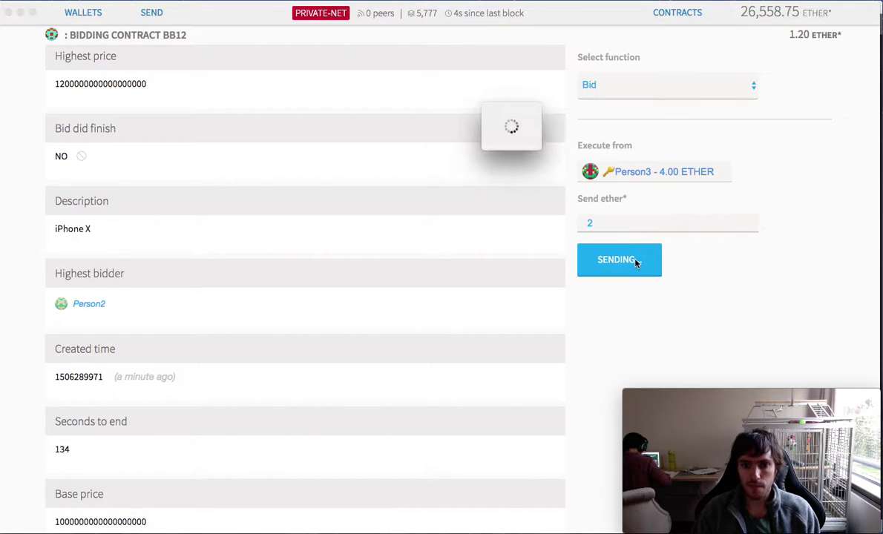
{"action": "type", "text": "1234"}
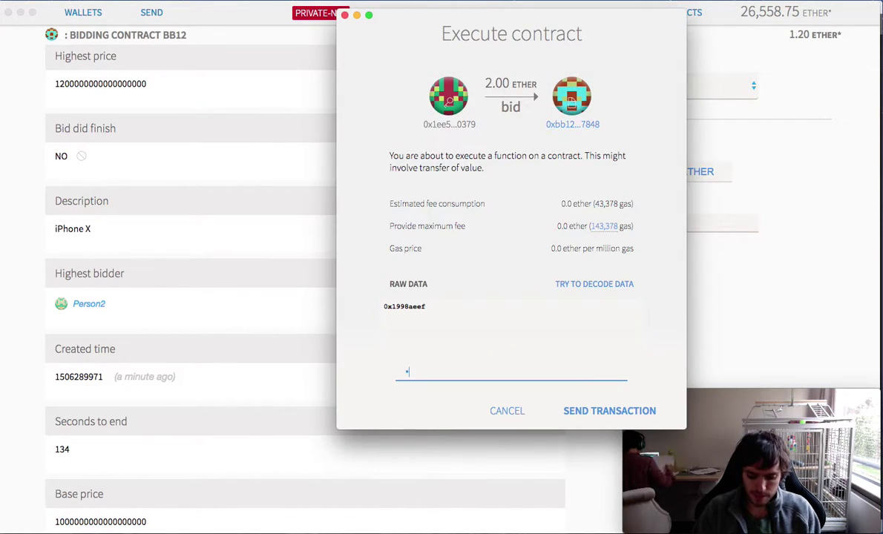
{"action": "key", "text": "Return"}
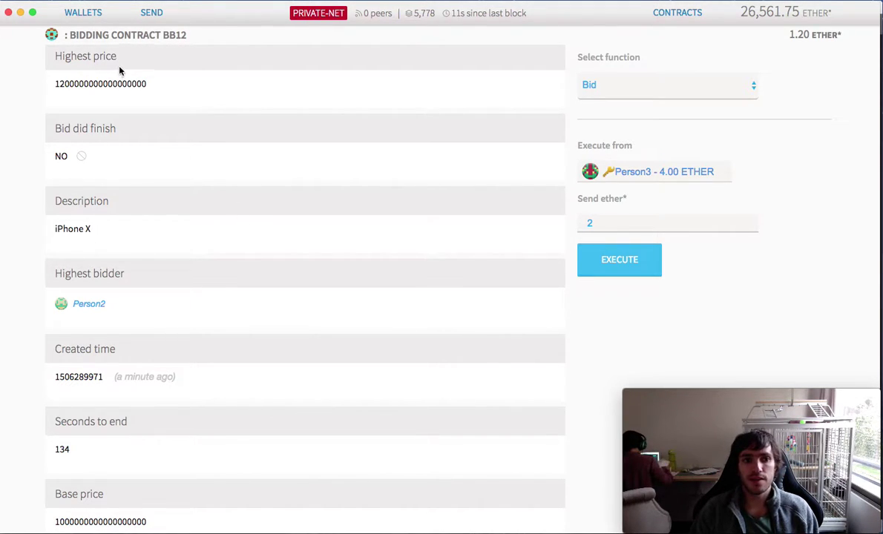
{"action": "left_click", "coordinate": [83, 17]}
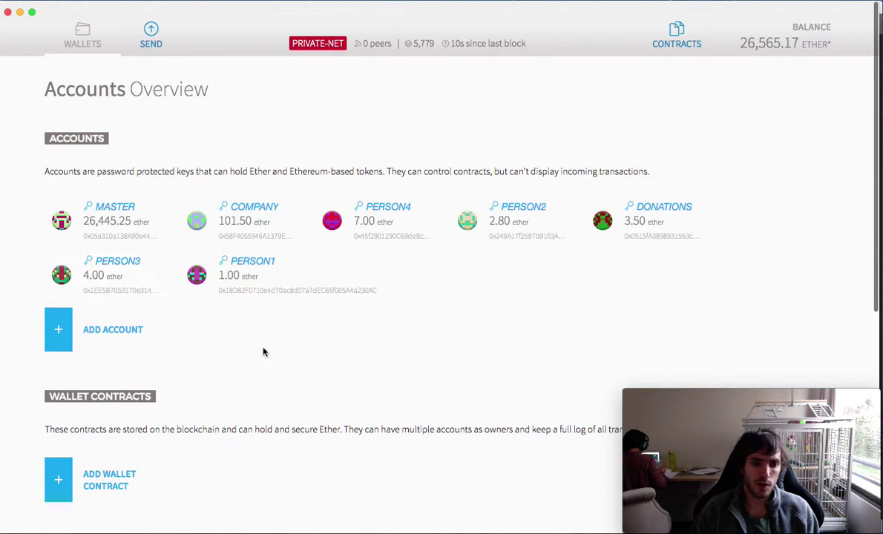
- Review the account balances on the wallets overview after Person3's bid
{"action": "scroll", "coordinate": [263, 351], "scroll_direction": "down", "scroll_amount": 5}
{"action": "scroll", "coordinate": [263, 351], "scroll_direction": "up", "scroll_amount": 4}
{"action": "scroll", "coordinate": [263, 351], "scroll_direction": "down", "scroll_amount": 4}
{"action": "scroll", "coordinate": [319, 280], "scroll_direction": "up", "scroll_amount": 5}
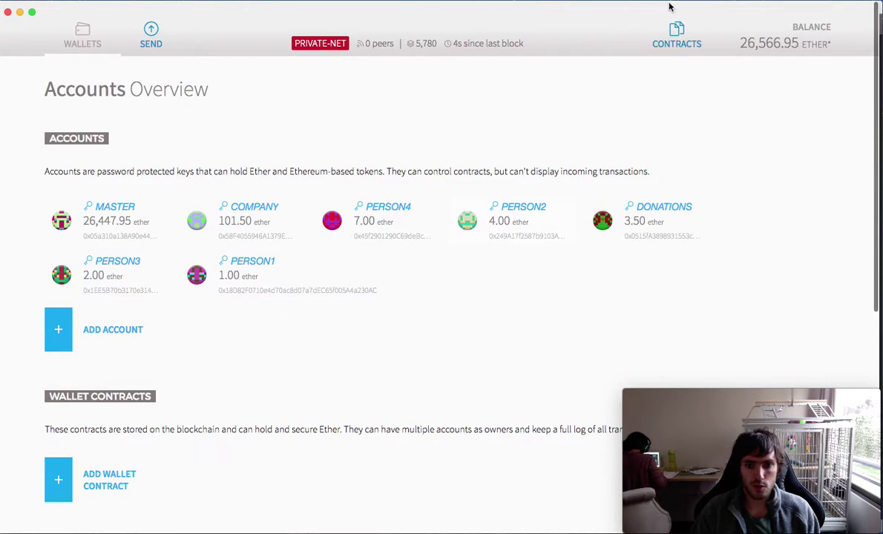
- Open Bidding Contract bb12 and check that Person3 leads at 2 ether with the refund event logged
{"action": "left_click", "coordinate": [676, 37]}
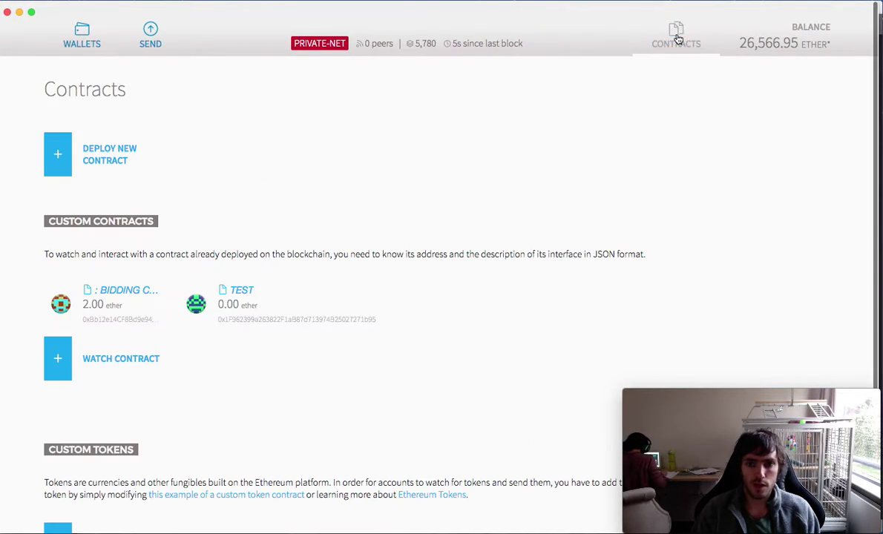
{"action": "left_click", "coordinate": [96, 306]}
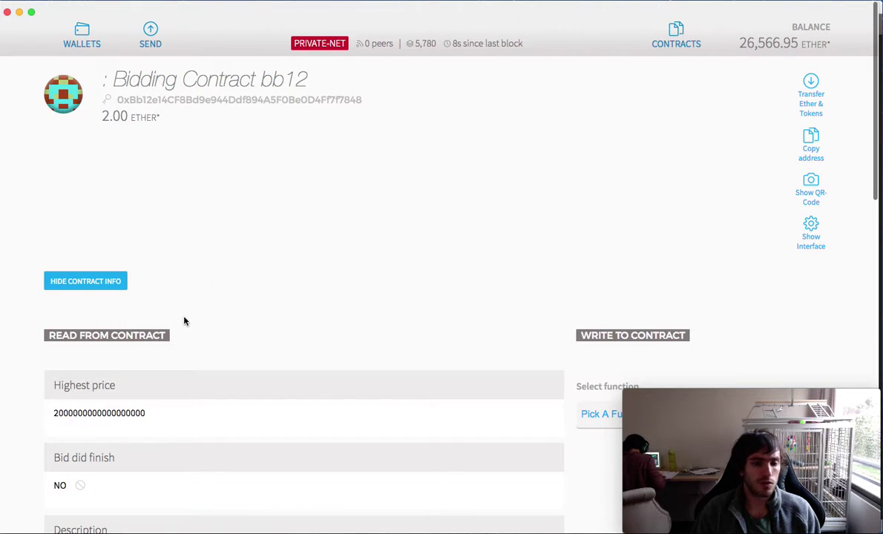
{"action": "scroll", "coordinate": [185, 319], "scroll_direction": "down", "scroll_amount": 3}
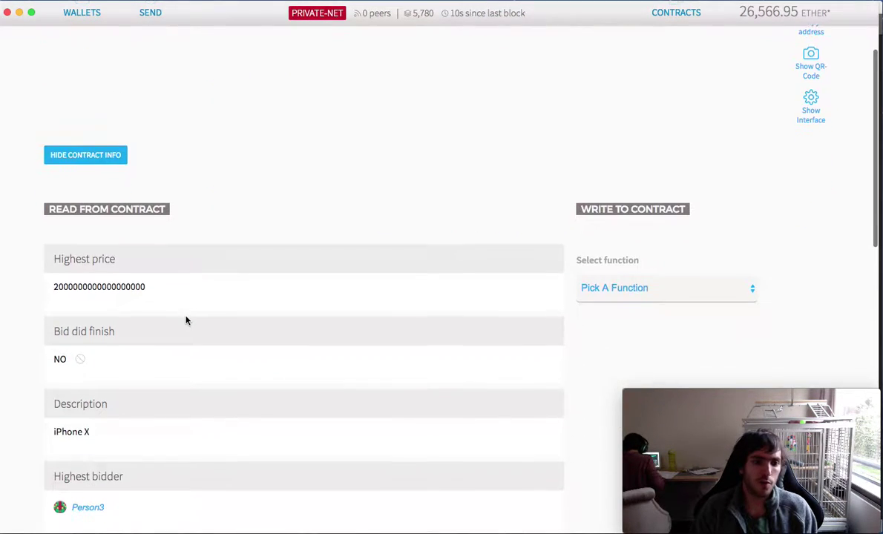
{"action": "scroll", "coordinate": [107, 291], "scroll_direction": "down", "scroll_amount": 3}
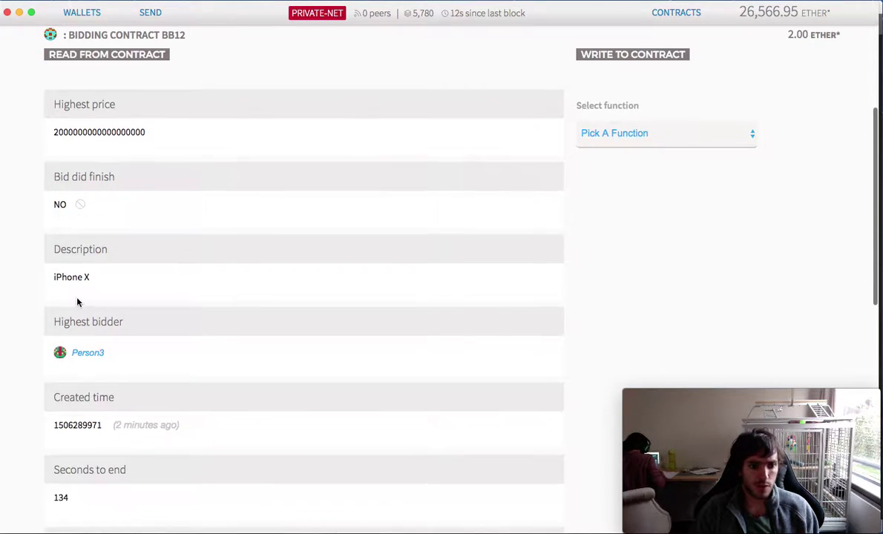
{"action": "scroll", "coordinate": [83, 293], "scroll_direction": "down", "scroll_amount": 2}
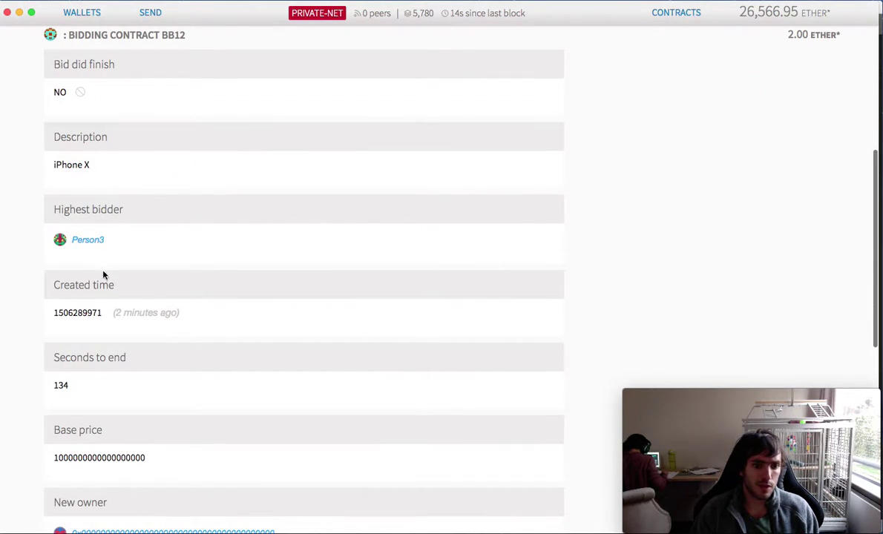
{"action": "scroll", "coordinate": [104, 230], "scroll_direction": "down", "scroll_amount": 2}
{"action": "scroll", "coordinate": [123, 152], "scroll_direction": "down", "scroll_amount": 1}
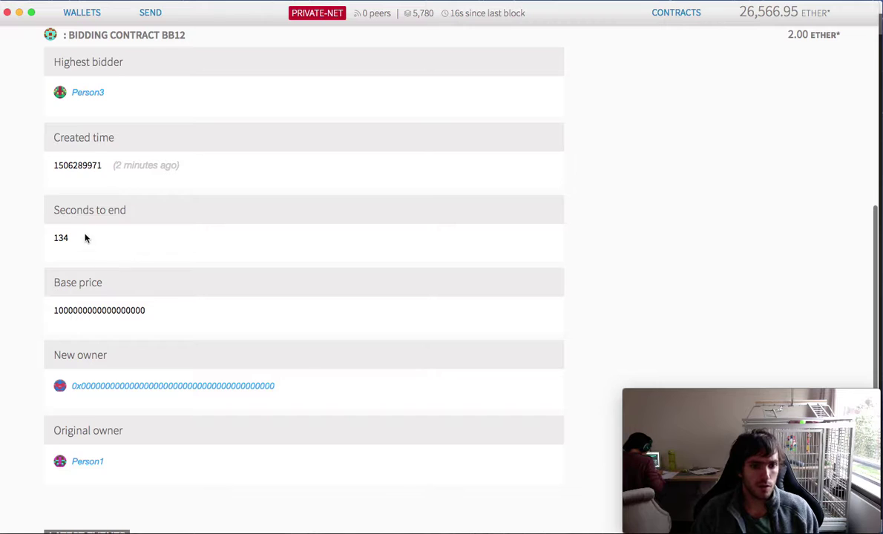
{"action": "scroll", "coordinate": [141, 307], "scroll_direction": "down", "scroll_amount": 3}
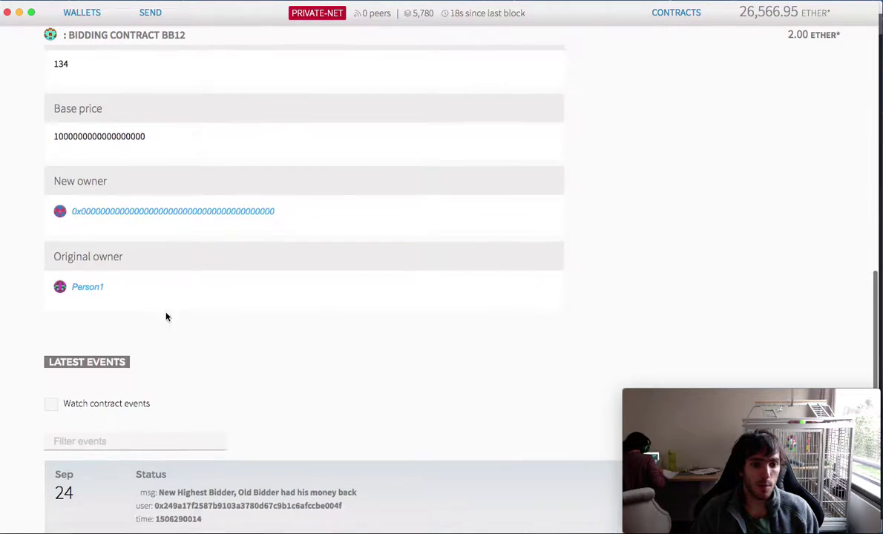
{"action": "scroll", "coordinate": [150, 309], "scroll_direction": "up", "scroll_amount": 10}
- Call Bid from Person4 with 4 ether and send it with the account password
{"action": "left_click", "coordinate": [654, 255]}
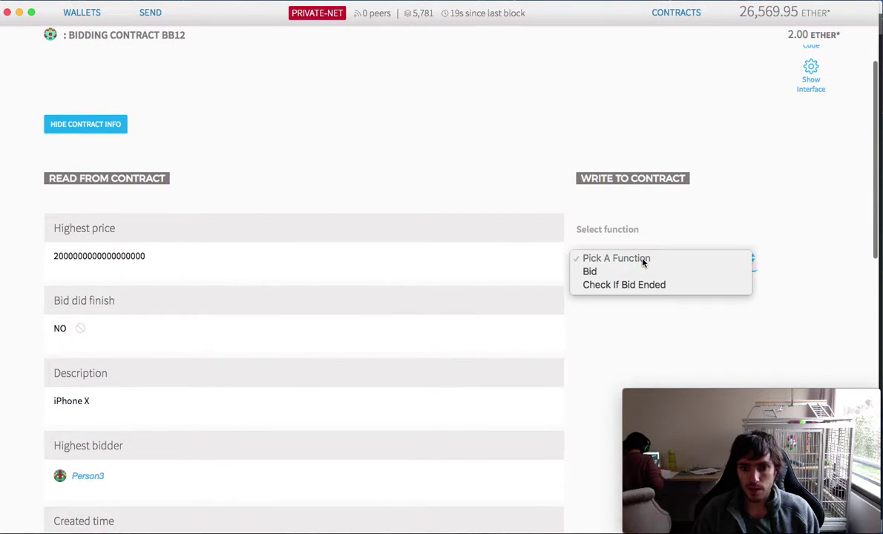
{"action": "left_click", "coordinate": [637, 272]}
{"action": "scroll", "coordinate": [622, 335], "scroll_direction": "down", "scroll_amount": 1}
{"action": "scroll", "coordinate": [621, 336], "scroll_direction": "down", "scroll_amount": 3}
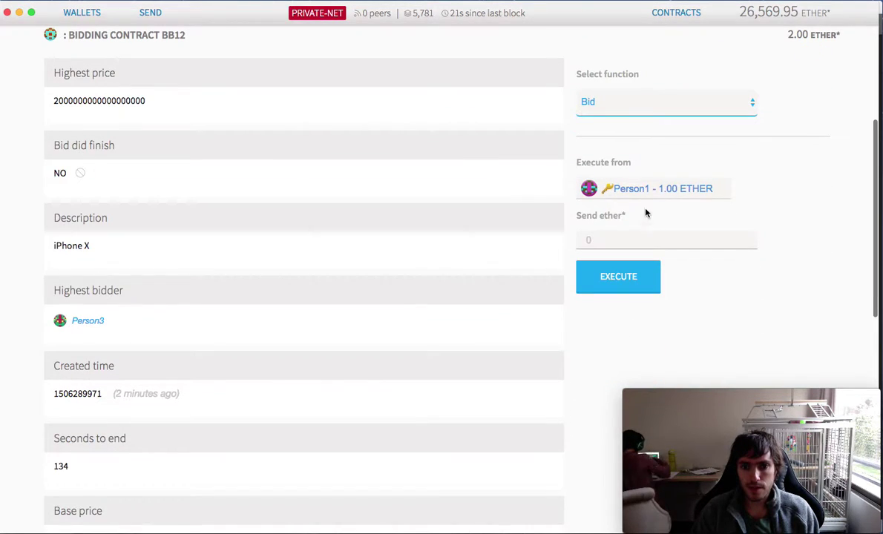
{"action": "left_click", "coordinate": [638, 189]}
{"action": "left_click", "coordinate": [653, 268]}
{"action": "left_click", "coordinate": [606, 241]}
{"action": "type", "text": "4"}
{"action": "left_click", "coordinate": [606, 275]}
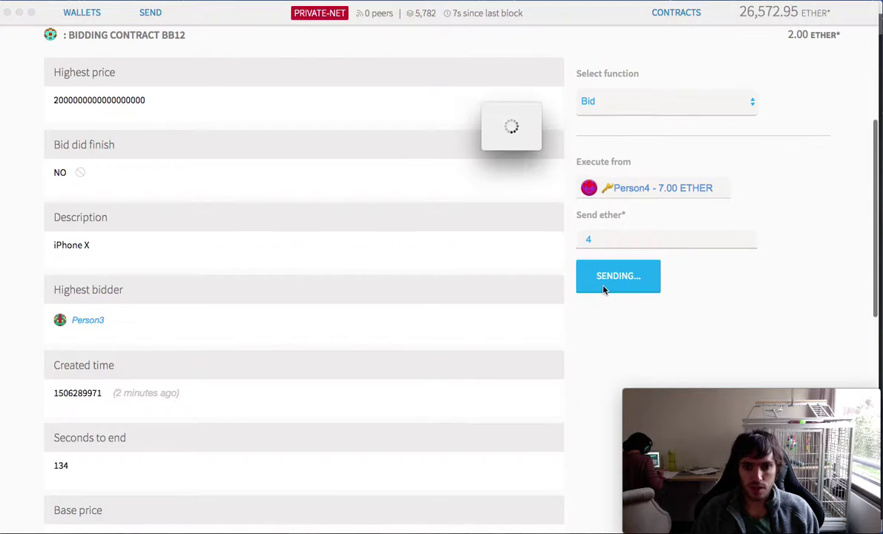
{"action": "type", "text": "123456"}
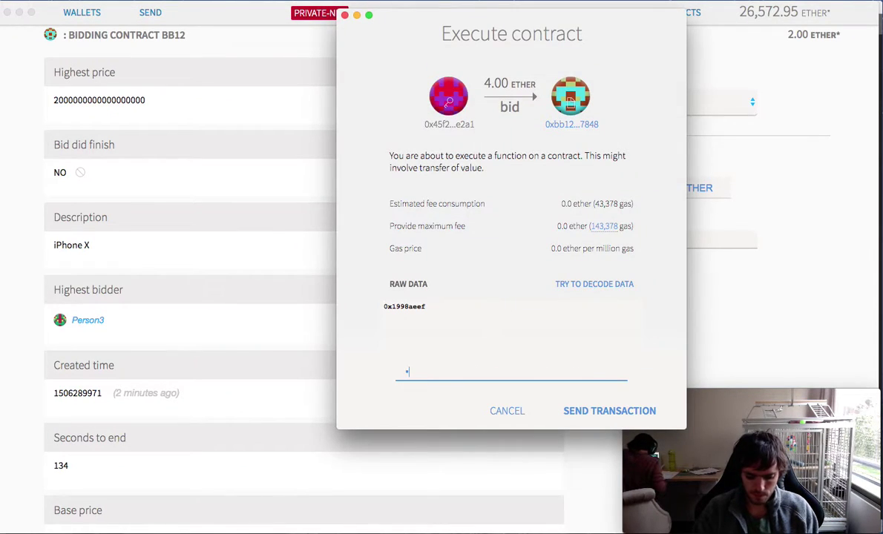
{"action": "key", "text": "Return"}
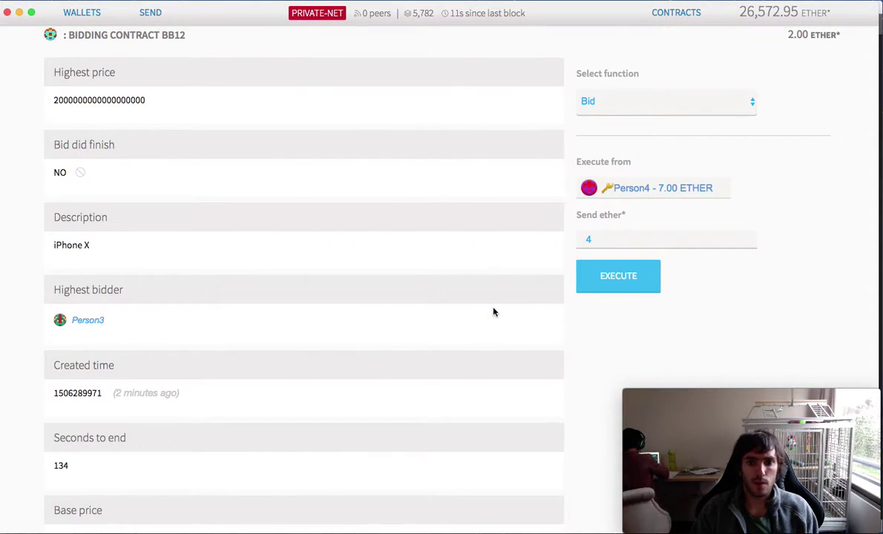
- Turn on Watch contract events for Bidding Contract bb12
{"action": "scroll", "coordinate": [175, 132], "scroll_direction": "down", "scroll_amount": 15}
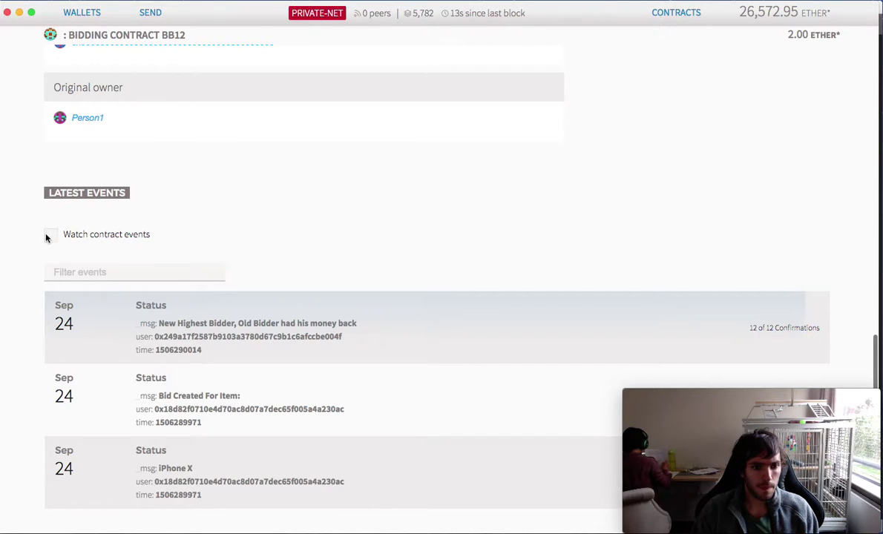
{"action": "left_click", "coordinate": [46, 236]}
{"action": "scroll", "coordinate": [75, 243], "scroll_direction": "down", "scroll_amount": 3}
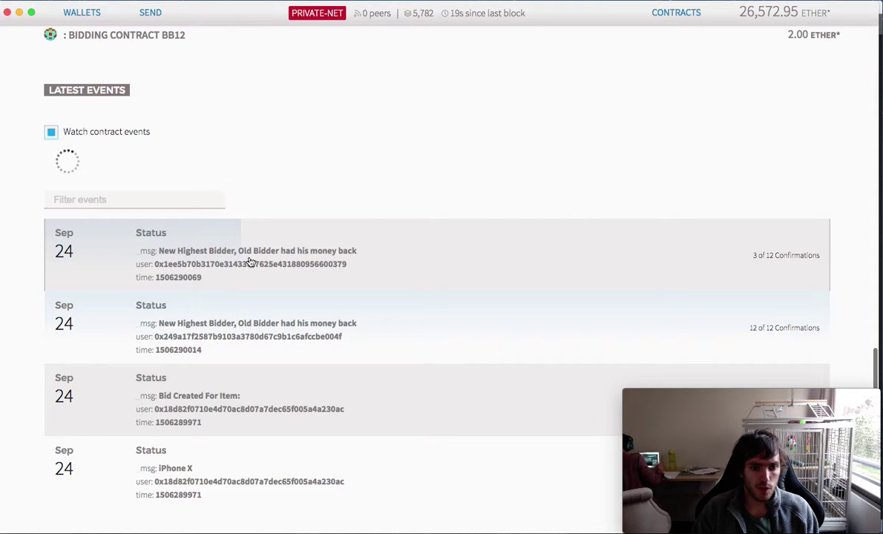
{"action": "scroll", "coordinate": [378, 288], "scroll_direction": "up", "scroll_amount": 5}
- Check Person4's 4-ether bid in Latest Transactions, glance at bb12, and return to the overview
{"action": "left_click", "coordinate": [89, 13]}
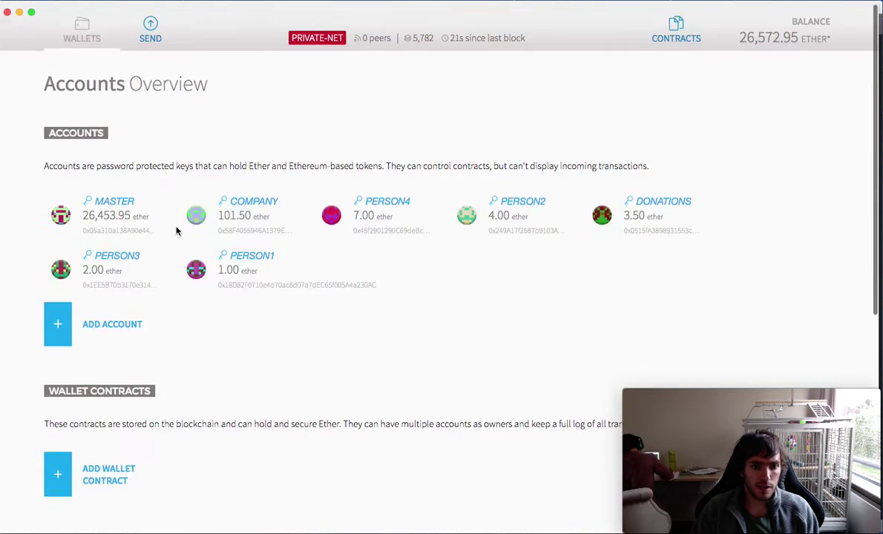
{"action": "scroll", "coordinate": [176, 231], "scroll_direction": "down", "scroll_amount": 5}
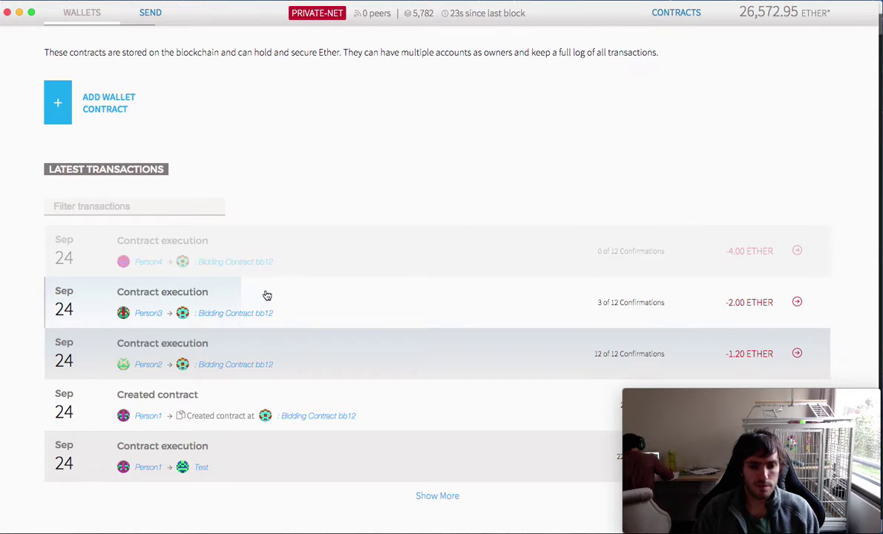
{"action": "left_click", "coordinate": [115, 307]}
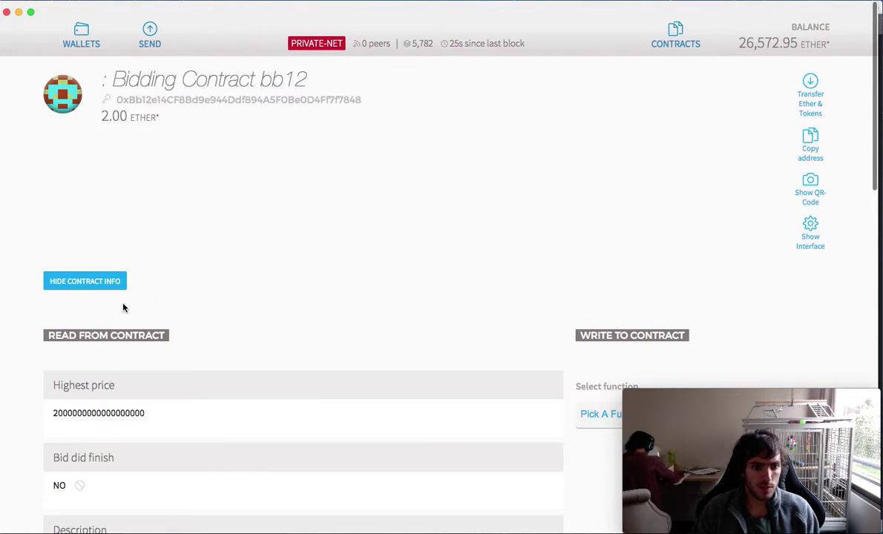
{"action": "scroll", "coordinate": [123, 307], "scroll_direction": "down", "scroll_amount": 8}
{"action": "scroll", "coordinate": [126, 309], "scroll_direction": "up", "scroll_amount": 3}
{"action": "scroll", "coordinate": [158, 318], "scroll_direction": "up", "scroll_amount": 3}
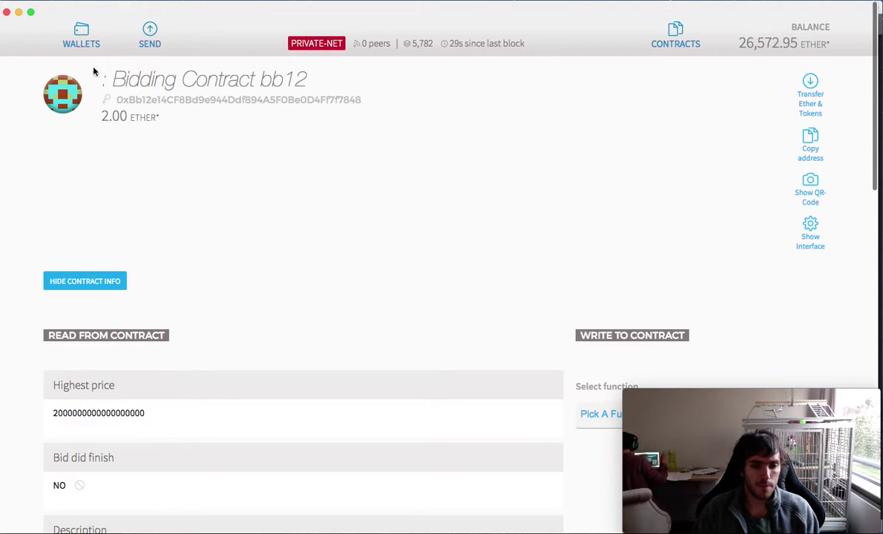
{"action": "left_click", "coordinate": [88, 42]}
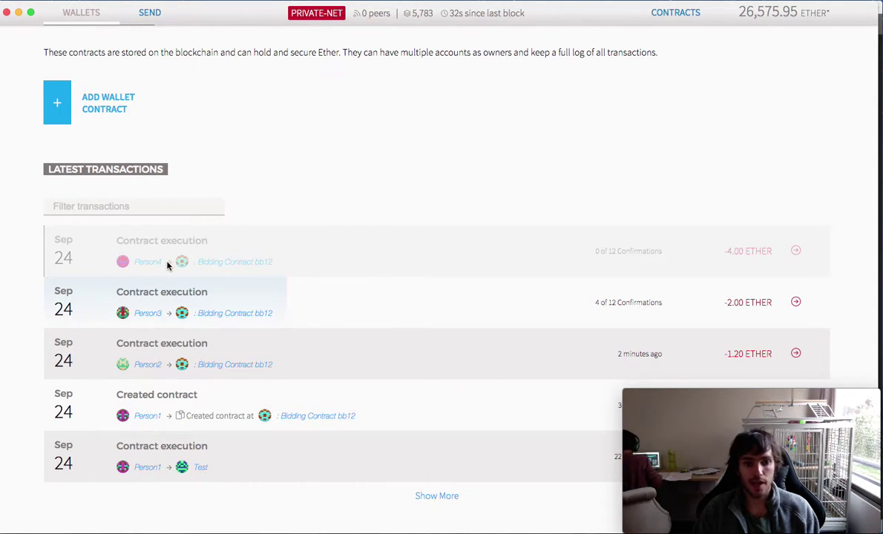
{"action": "scroll", "coordinate": [638, 75], "scroll_direction": "up", "scroll_amount": 5}
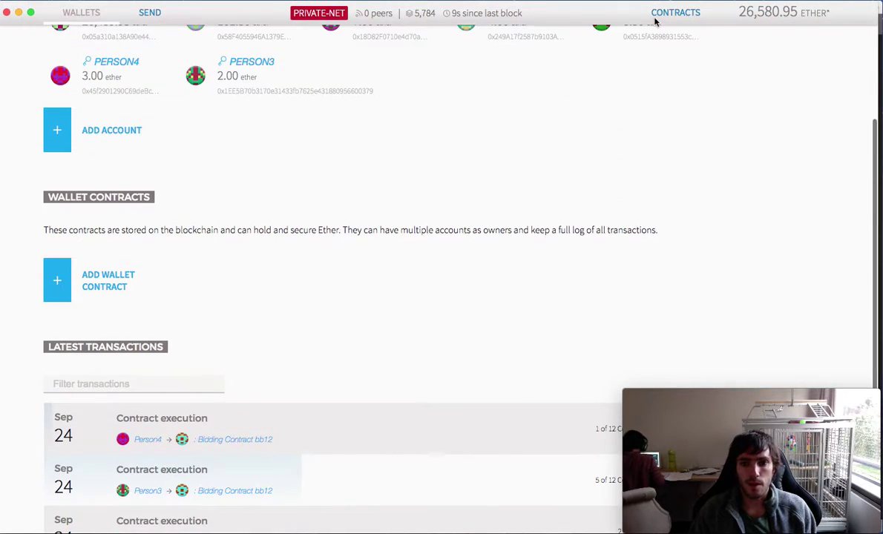
- Open Bidding Contract bb12 and confirm bid finished YES with Person3 as new owner
{"action": "left_click", "coordinate": [654, 21]}
{"action": "left_click", "coordinate": [93, 293]}
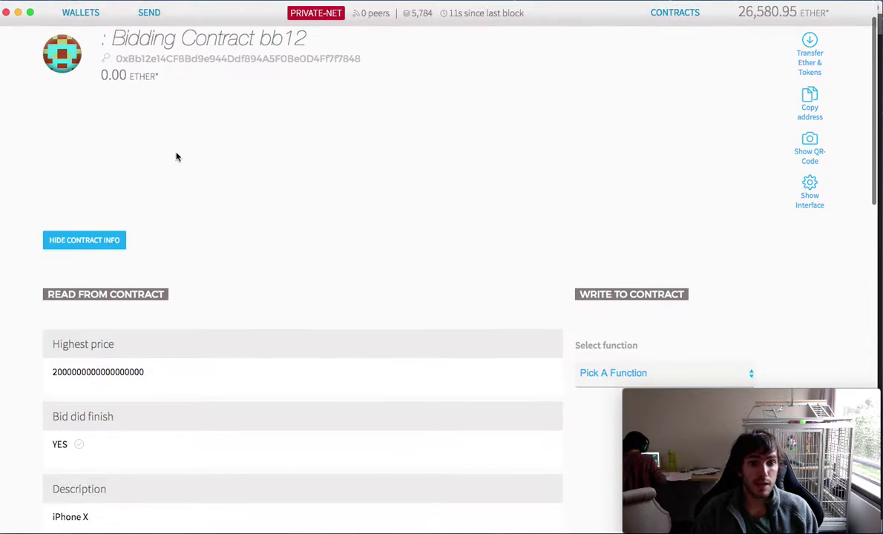
{"action": "scroll", "coordinate": [164, 167], "scroll_direction": "down", "scroll_amount": 2}
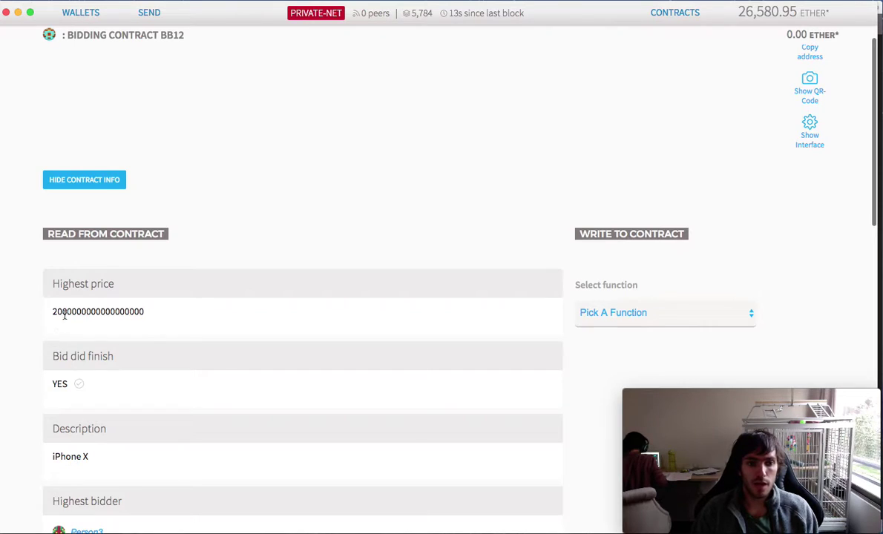
{"action": "scroll", "coordinate": [205, 331], "scroll_direction": "up", "scroll_amount": 3}
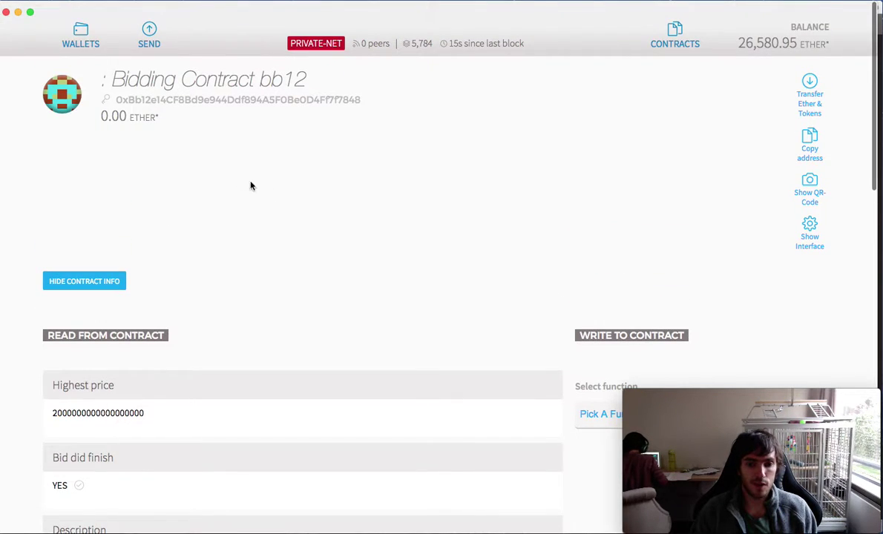
{"action": "scroll", "coordinate": [202, 153], "scroll_direction": "down", "scroll_amount": 10}
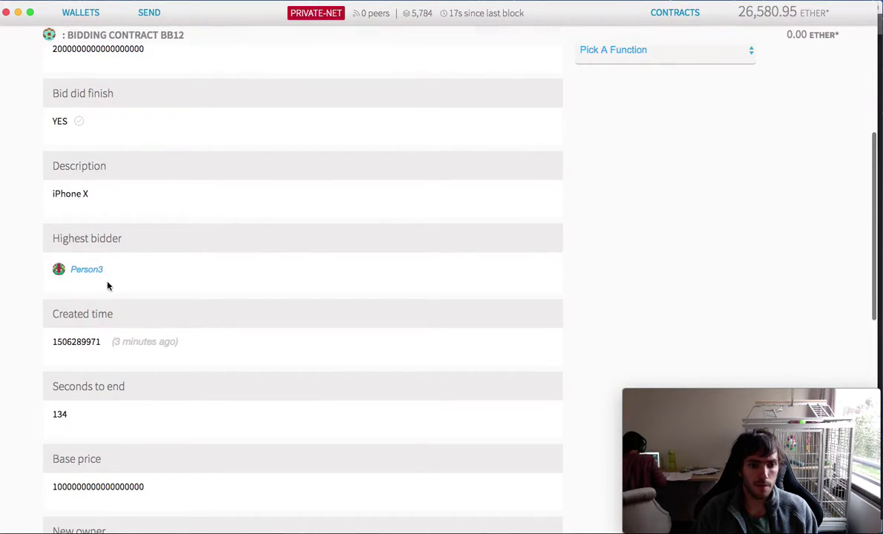
{"action": "scroll", "coordinate": [104, 282], "scroll_direction": "down", "scroll_amount": 7}
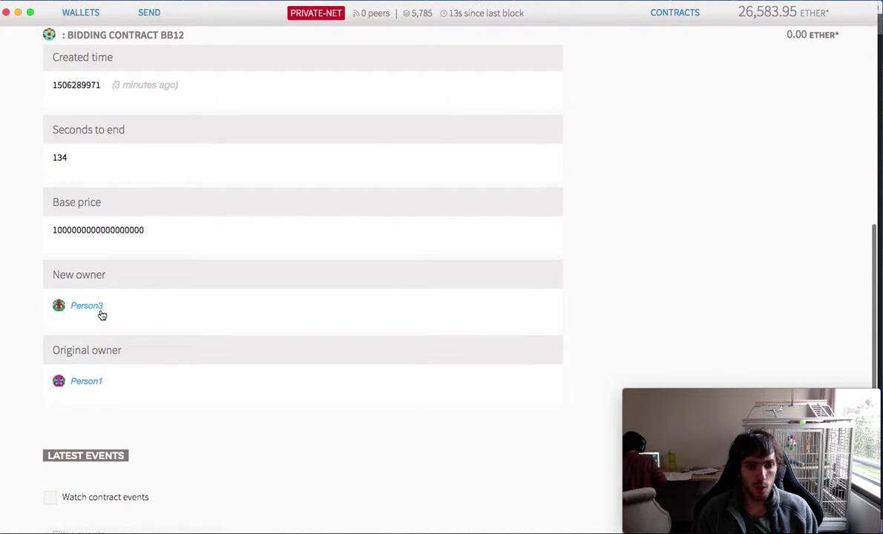
{"action": "scroll", "coordinate": [191, 357], "scroll_direction": "down", "scroll_amount": 6}
- Turn on Watch contract events for Bidding Contract bb12
{"action": "left_click", "coordinate": [49, 265]}
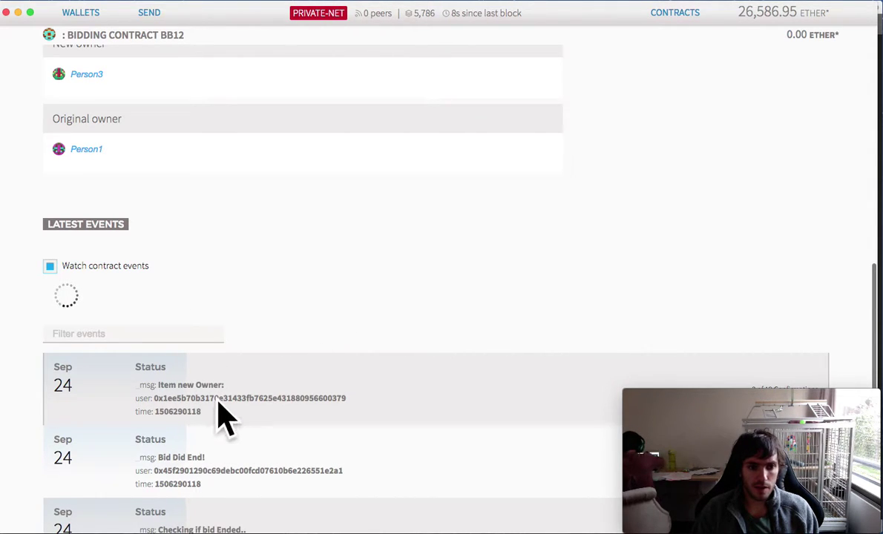
{"action": "scroll", "coordinate": [311, 401], "scroll_direction": "up", "scroll_amount": 4}
{"action": "scroll", "coordinate": [331, 400], "scroll_direction": "up", "scroll_amount": 10}
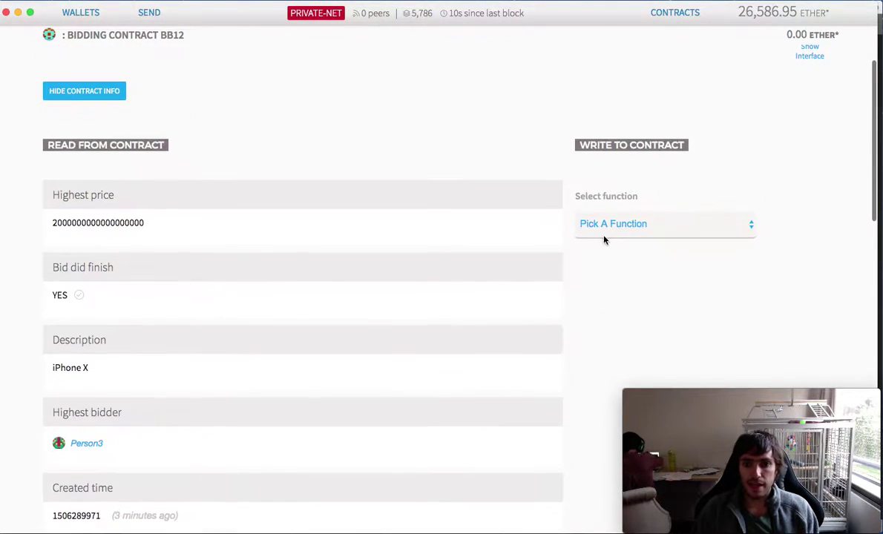
{"action": "left_click", "coordinate": [604, 231]}
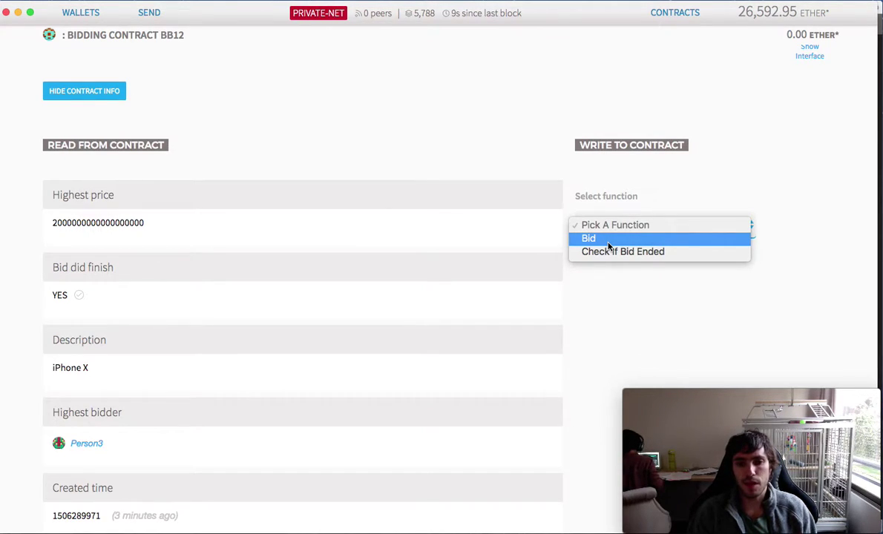
{"action": "left_click", "coordinate": [276, 152]}
{"action": "scroll", "coordinate": [273, 186], "scroll_direction": "up", "scroll_amount": 1}
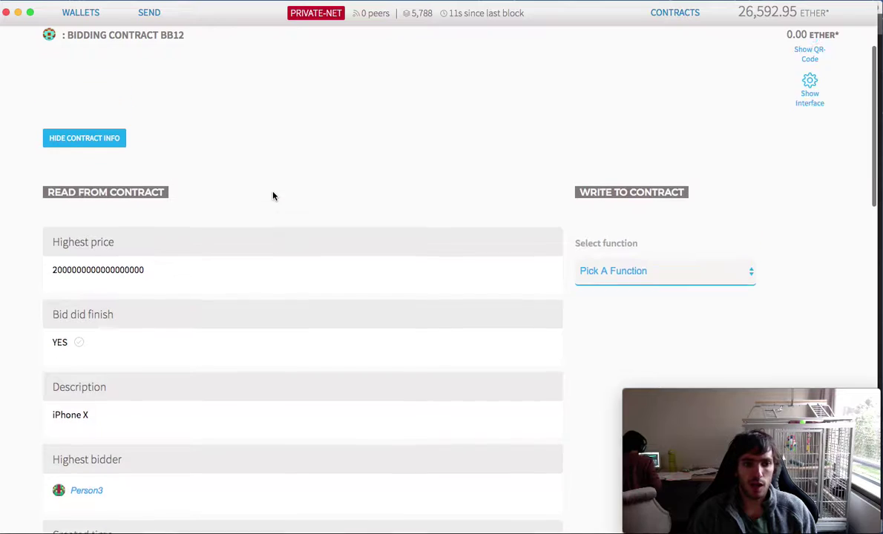
{"action": "scroll", "coordinate": [273, 196], "scroll_direction": "up", "scroll_amount": 1}
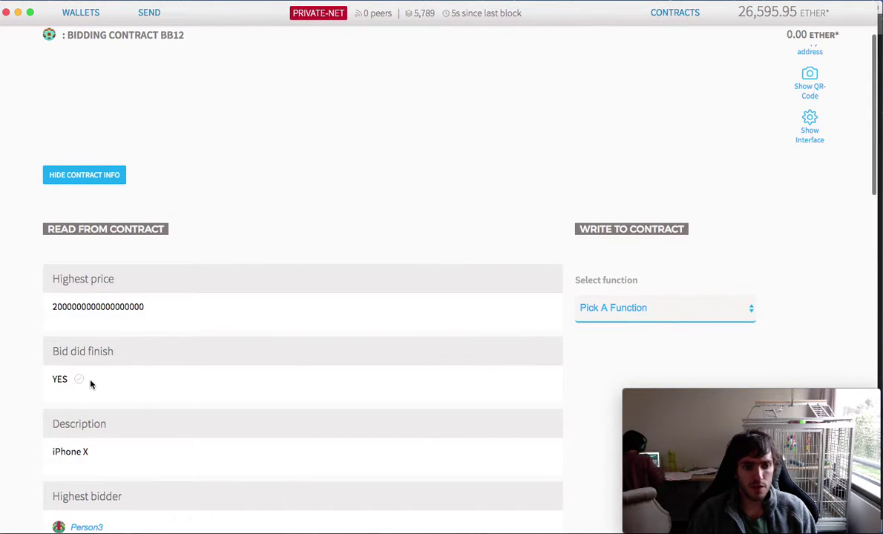
{"action": "scroll", "coordinate": [163, 417], "scroll_direction": "up", "scroll_amount": 2}
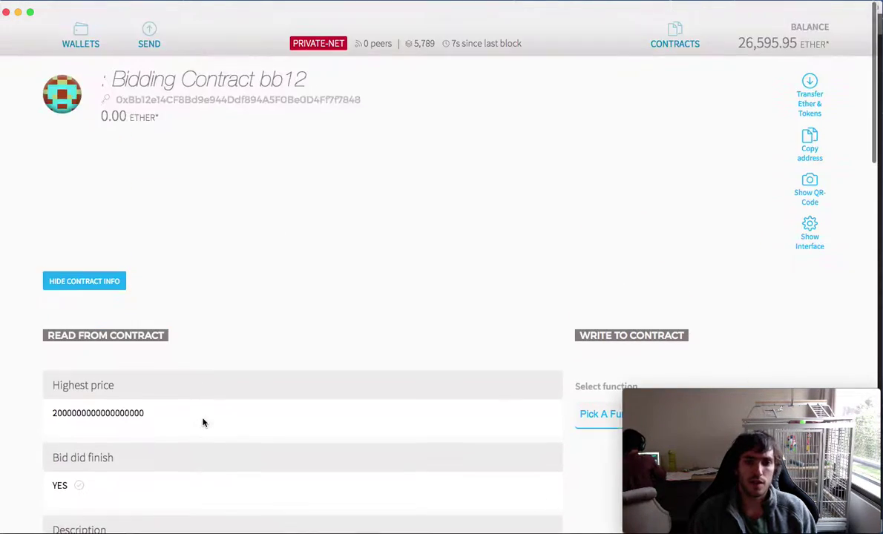
{"action": "scroll", "coordinate": [312, 379], "scroll_direction": "down", "scroll_amount": 8}
{"action": "scroll", "coordinate": [668, 193], "scroll_direction": "up", "scroll_amount": 3}
{"action": "scroll", "coordinate": [591, 214], "scroll_direction": "up", "scroll_amount": 6}
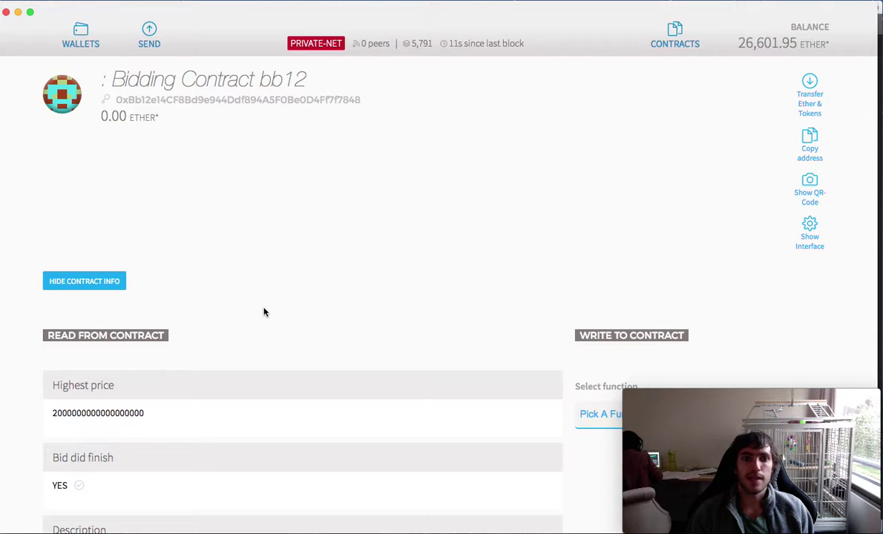
{"action": "scroll", "coordinate": [223, 319], "scroll_direction": "down", "scroll_amount": 15}
{"action": "scroll", "coordinate": [189, 296], "scroll_direction": "up", "scroll_amount": 8}
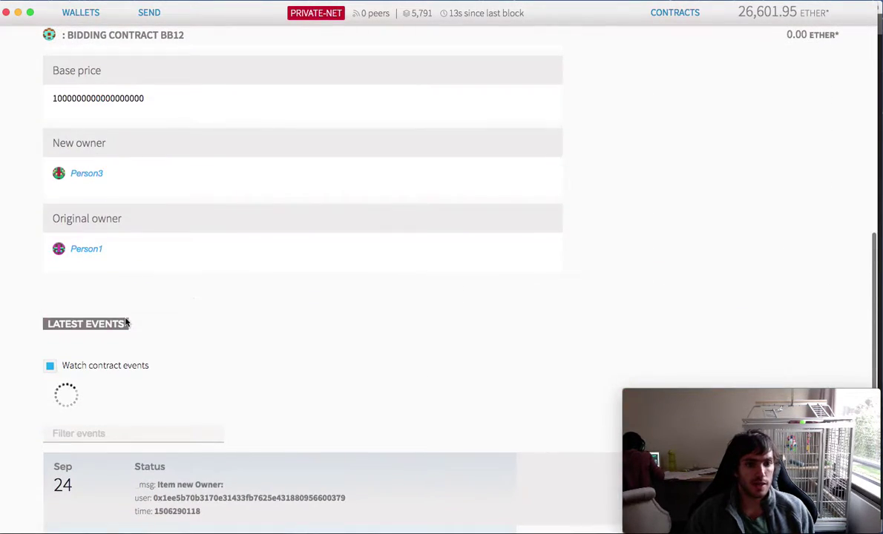
{"action": "scroll", "coordinate": [260, 245], "scroll_direction": "up", "scroll_amount": 10}
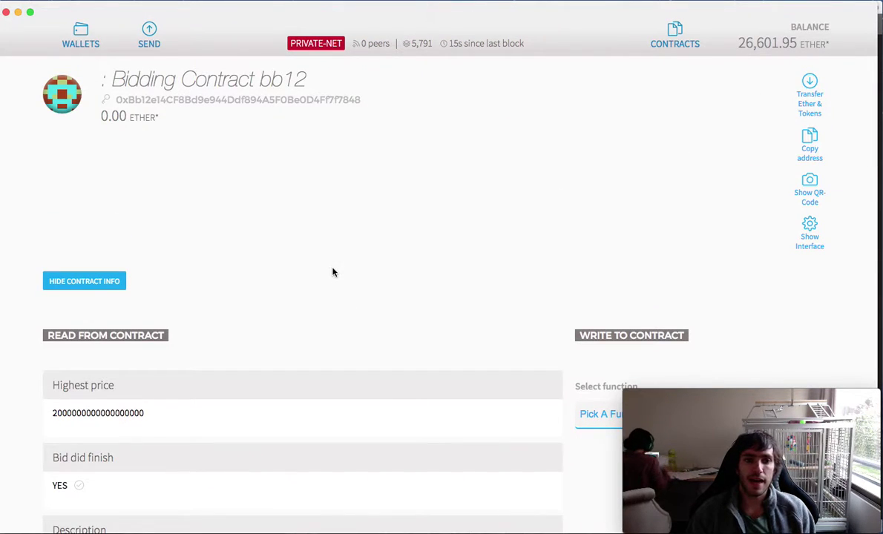